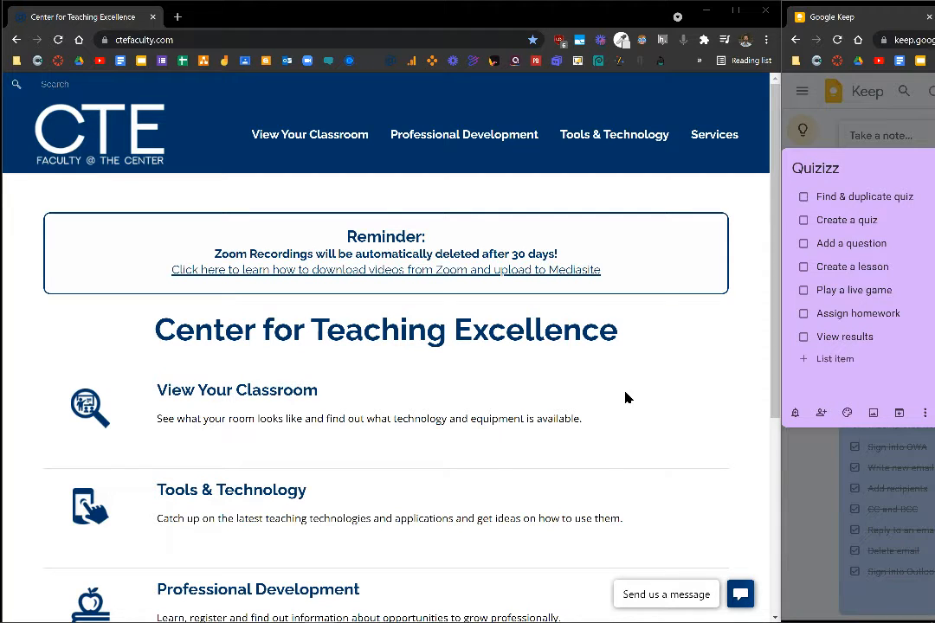
Go to the quizizz.com home page in the browser.
left_click(292, 41)
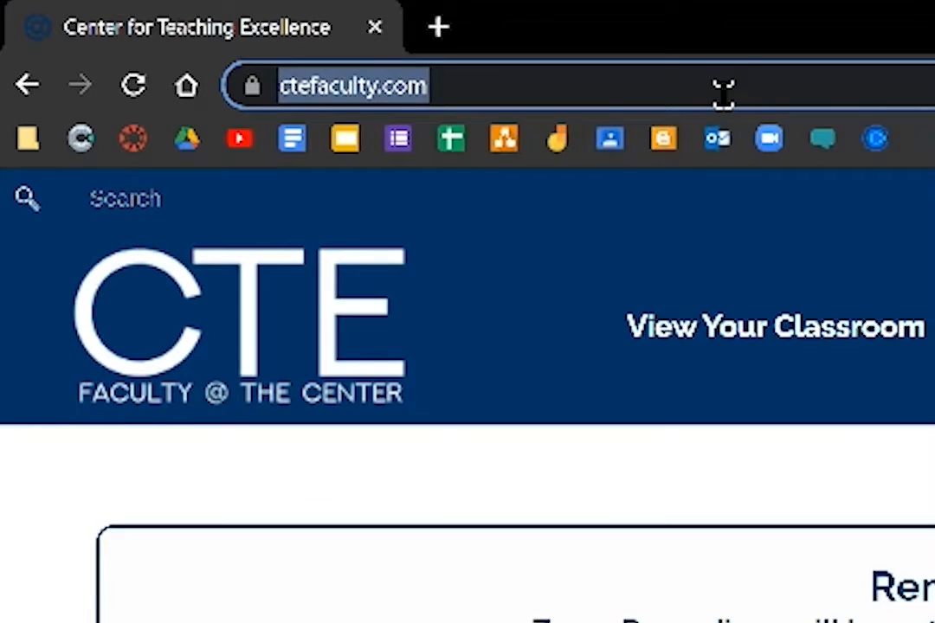
type("quizizz.com")
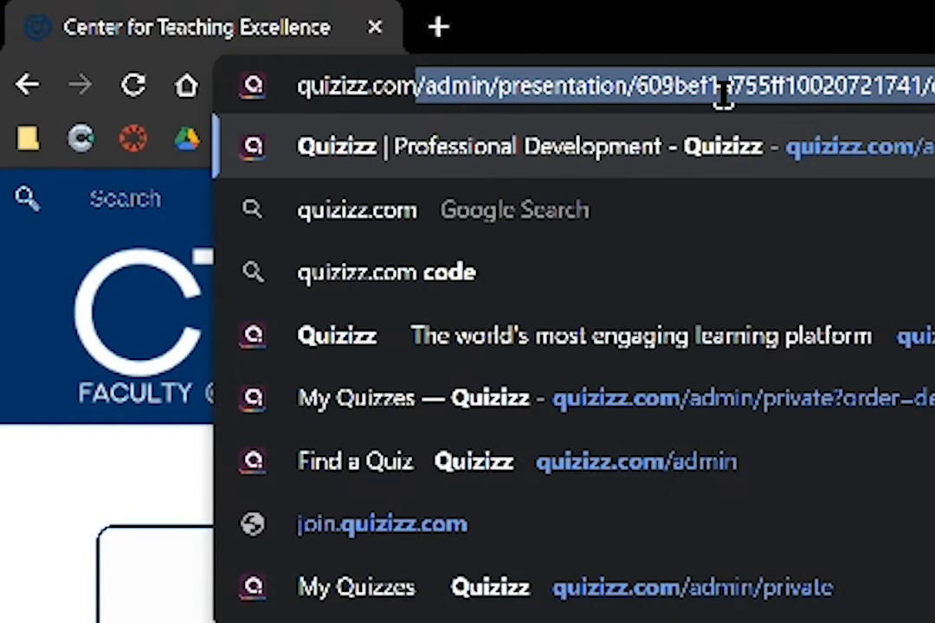
key("Delete")
key("Return")
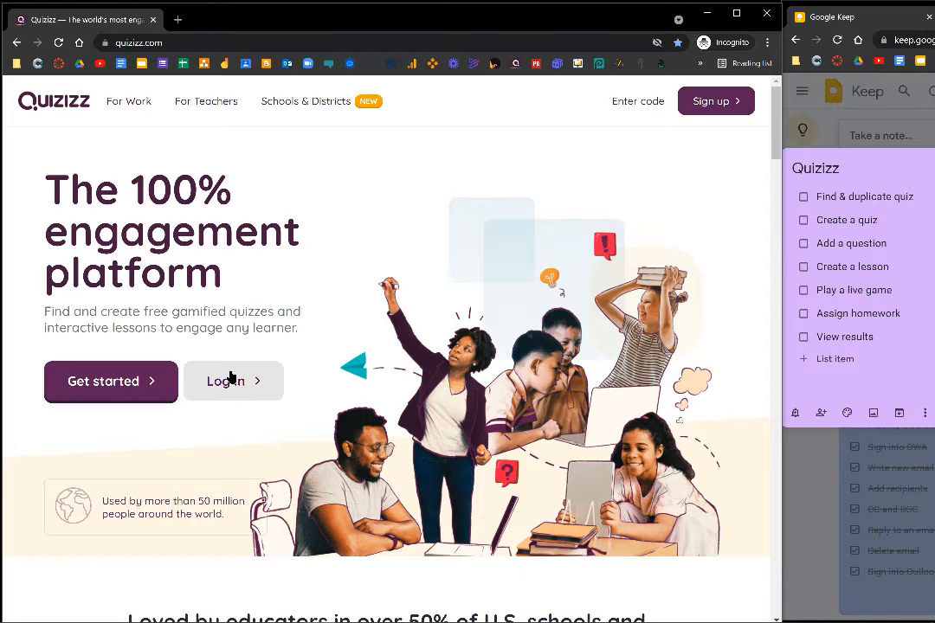
Sign up by continuing with Google, entering the account e-mail and signing in with the HCC login ID and password.
left_click(706, 111)
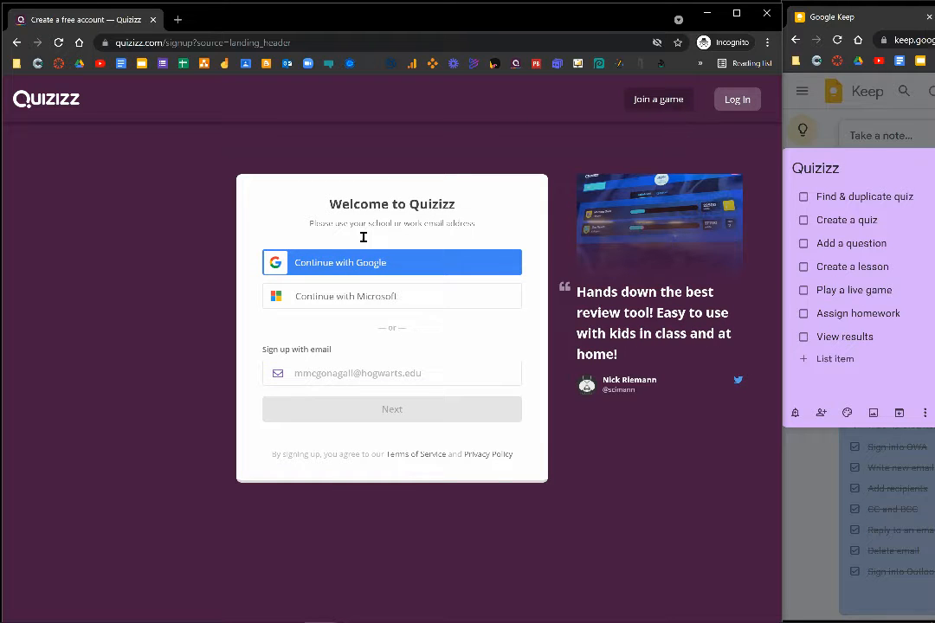
left_click(402, 271)
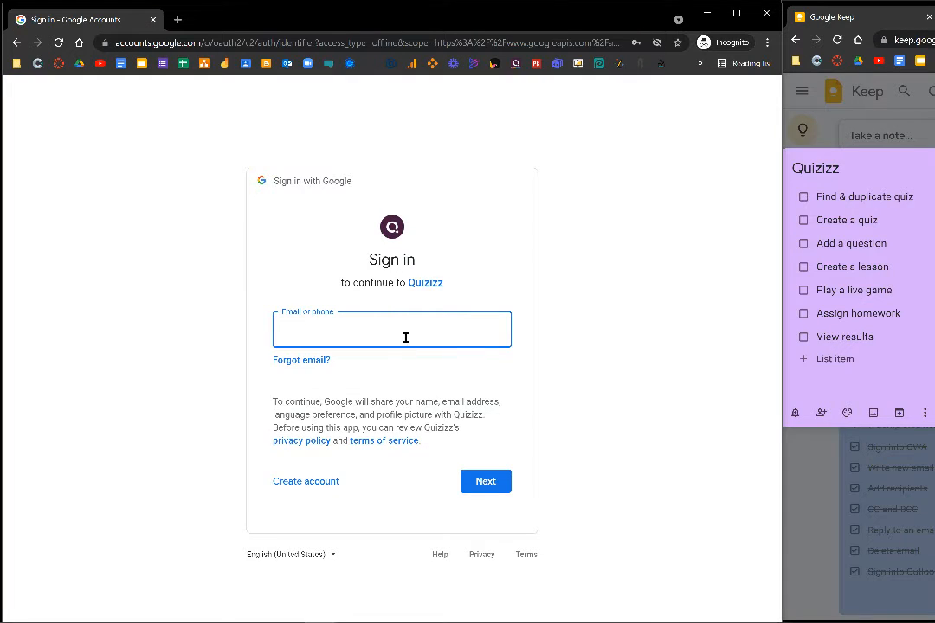
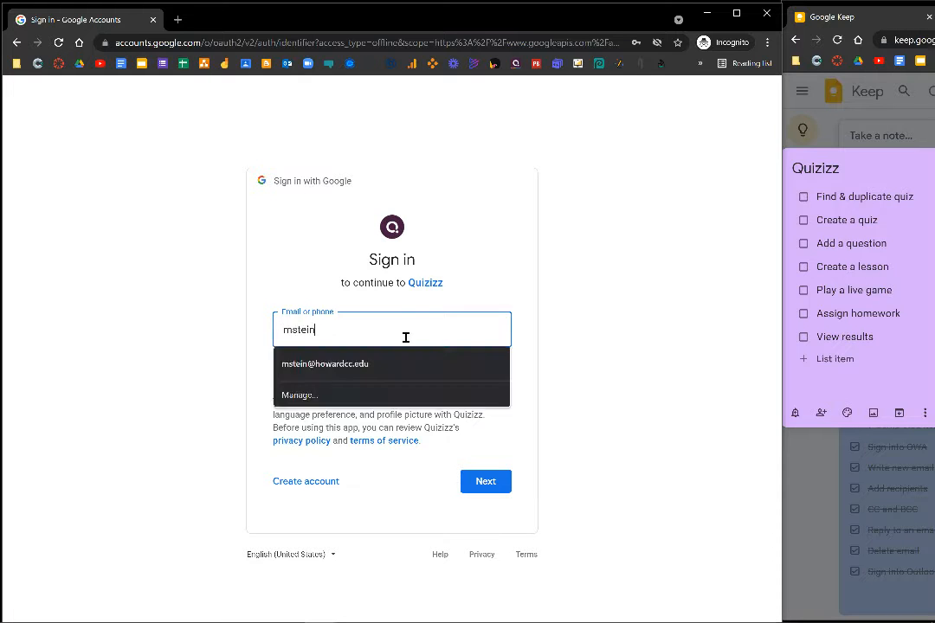
left_click(405, 364)
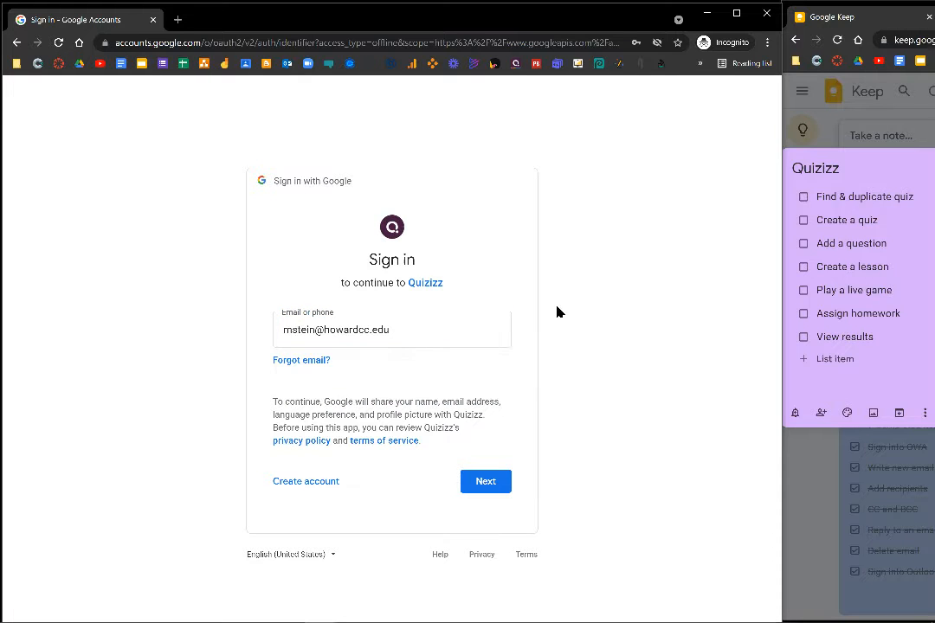
left_click(485, 489)
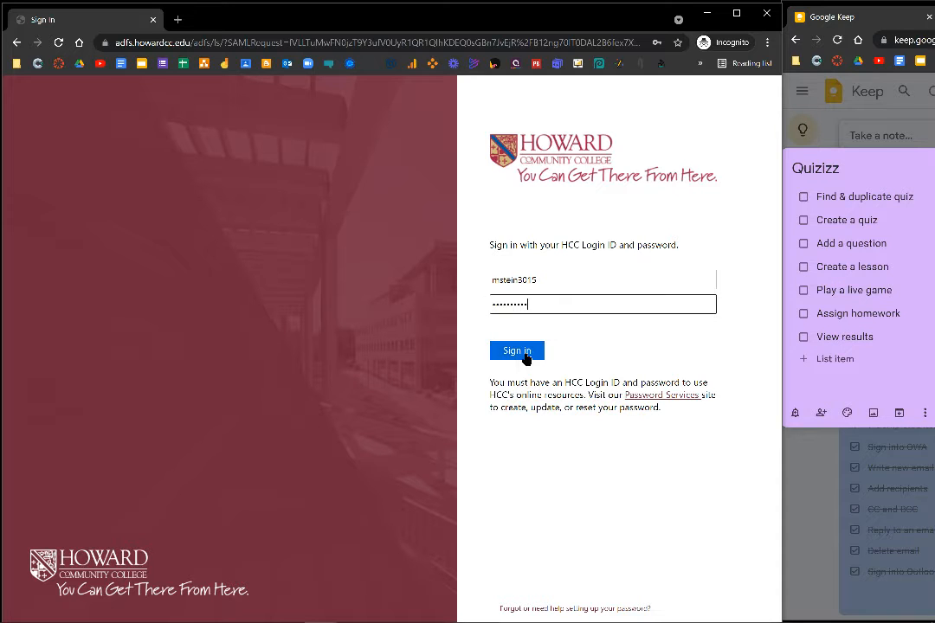
left_click(520, 353)
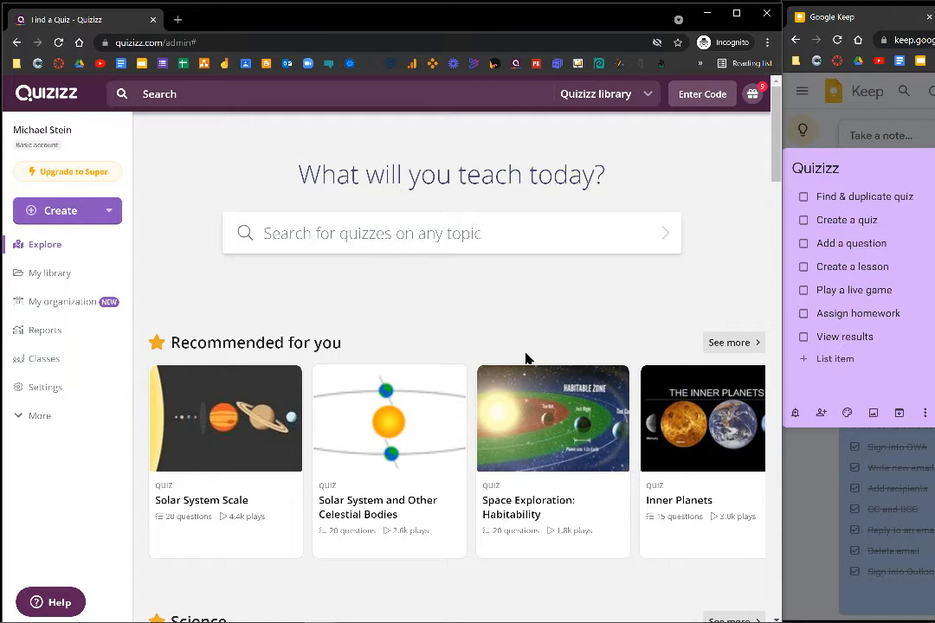
Search the Quizizz library for "animal facts".
left_click(486, 235)
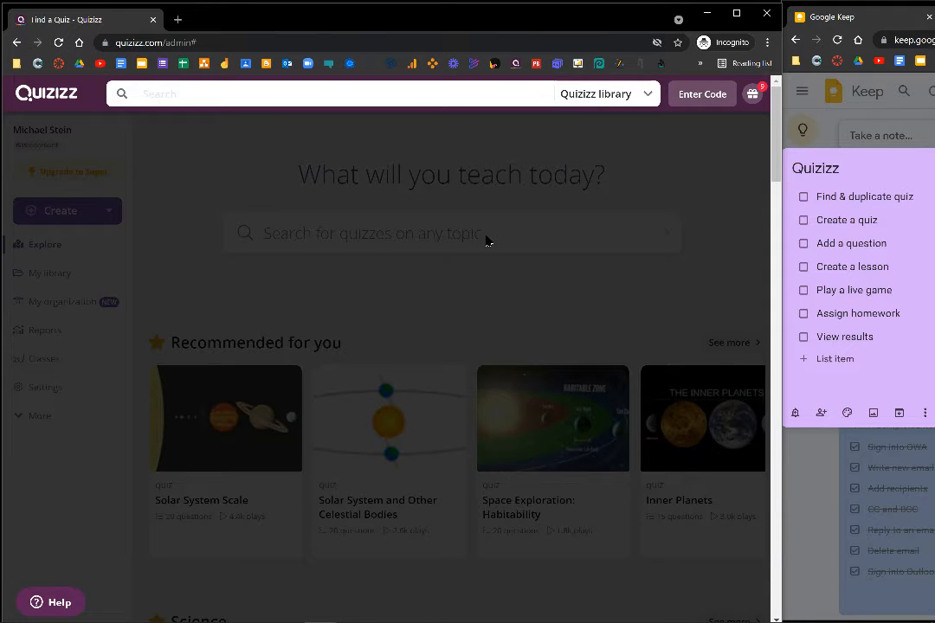
type("animal facts")
key("Return")
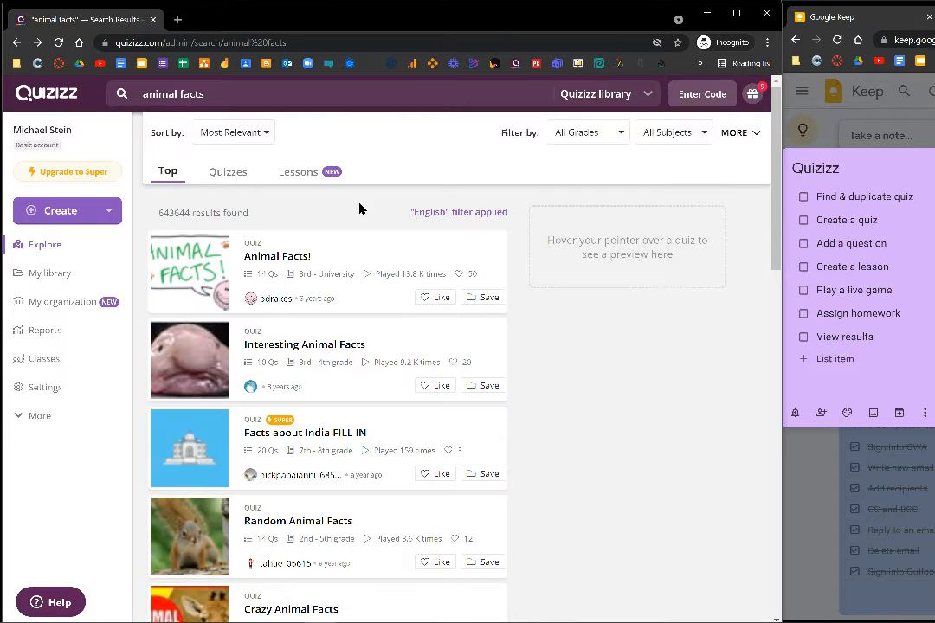
Preview the first two search results and make an editable copy of the Interesting Animal Facts quiz.
mouse_move(205, 263)
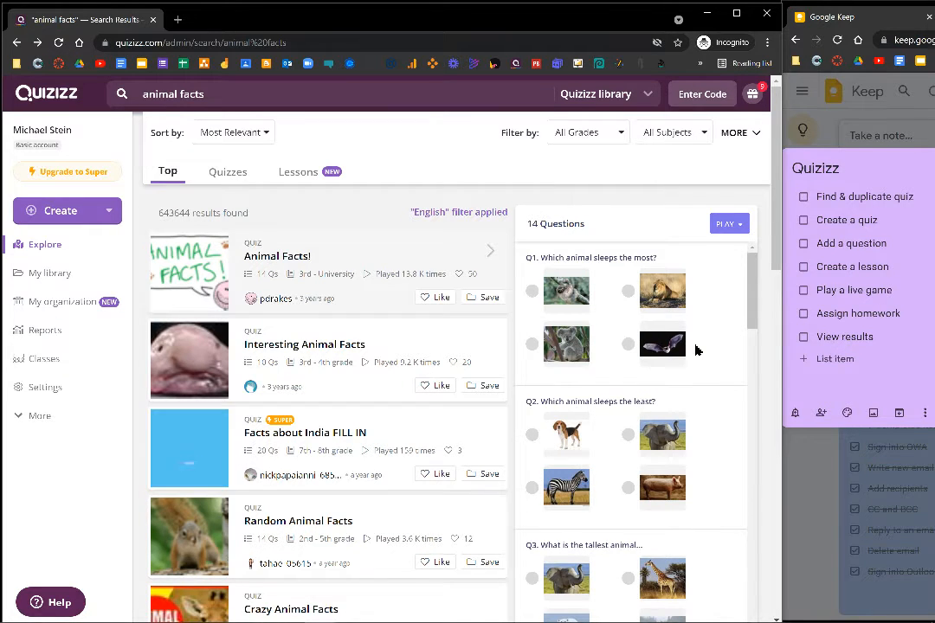
mouse_move(382, 344)
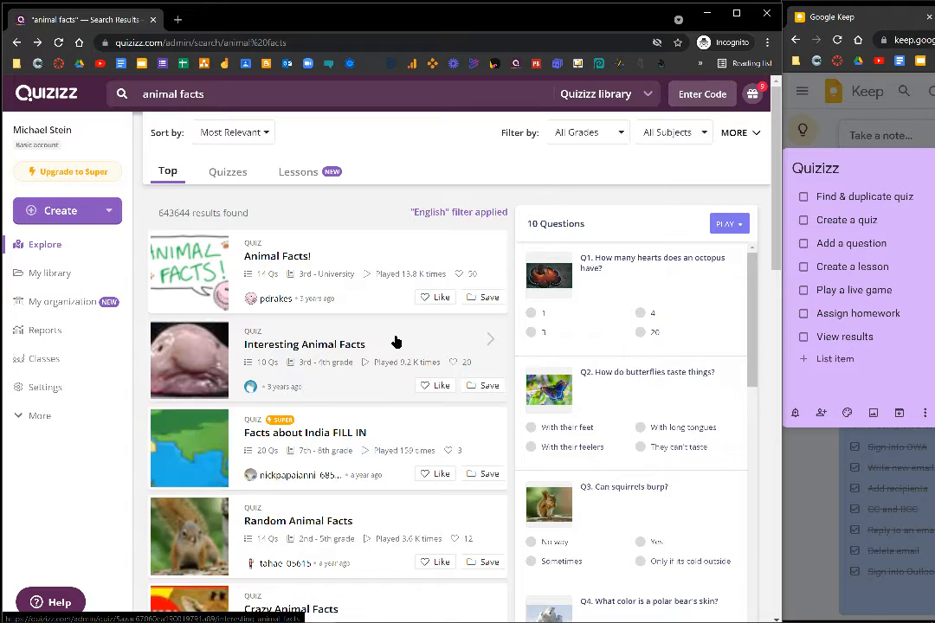
left_click(395, 342)
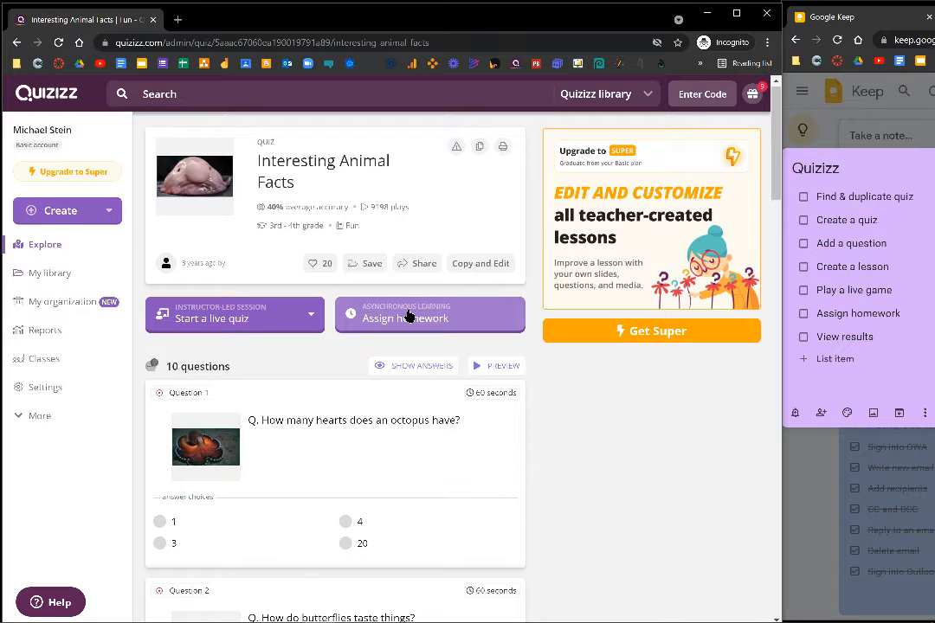
left_click(477, 272)
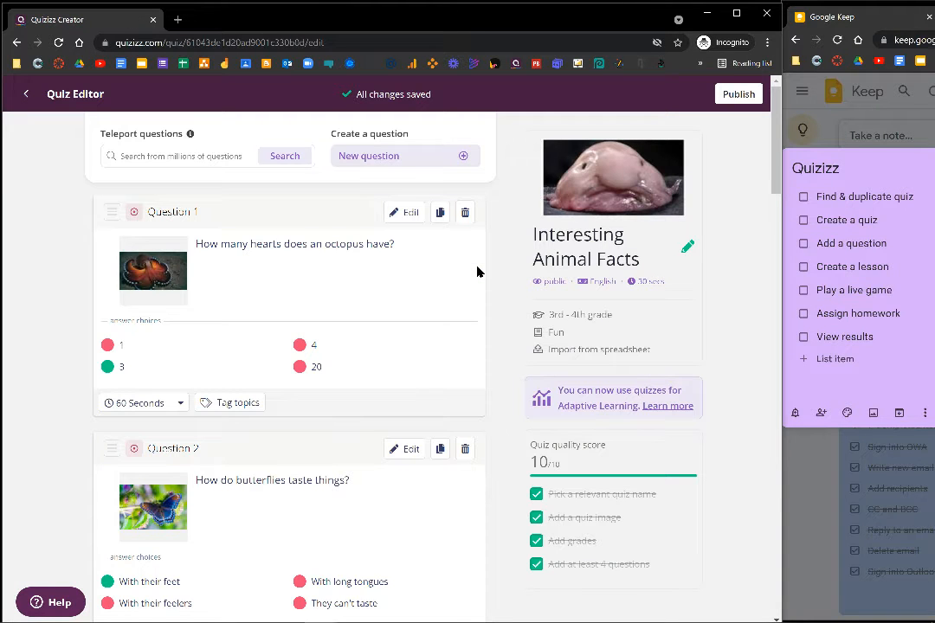
Open the octopus question for editing, save it with its existing text and answers, and publish the copied quiz.
left_click(403, 213)
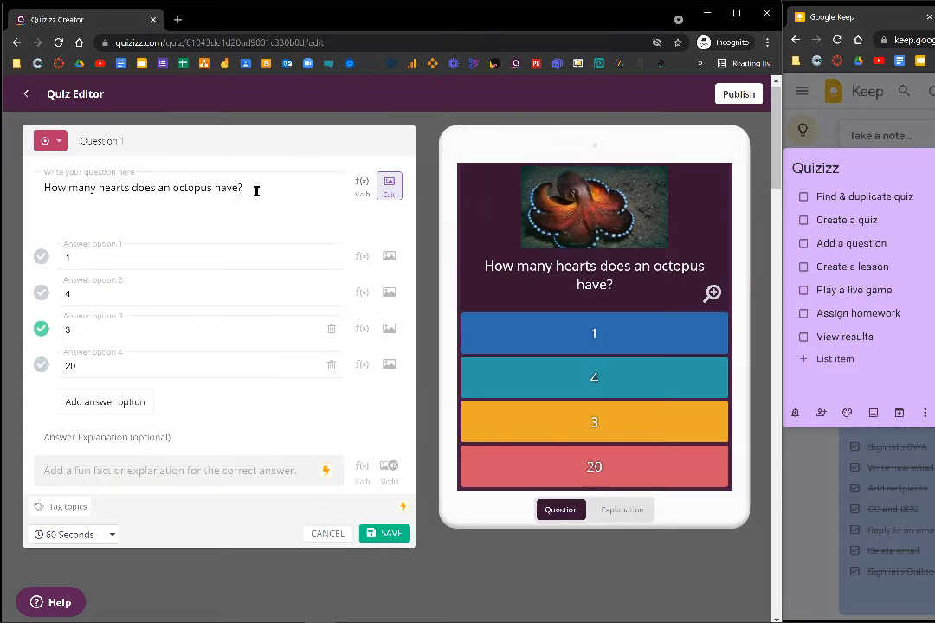
left_click(144, 261)
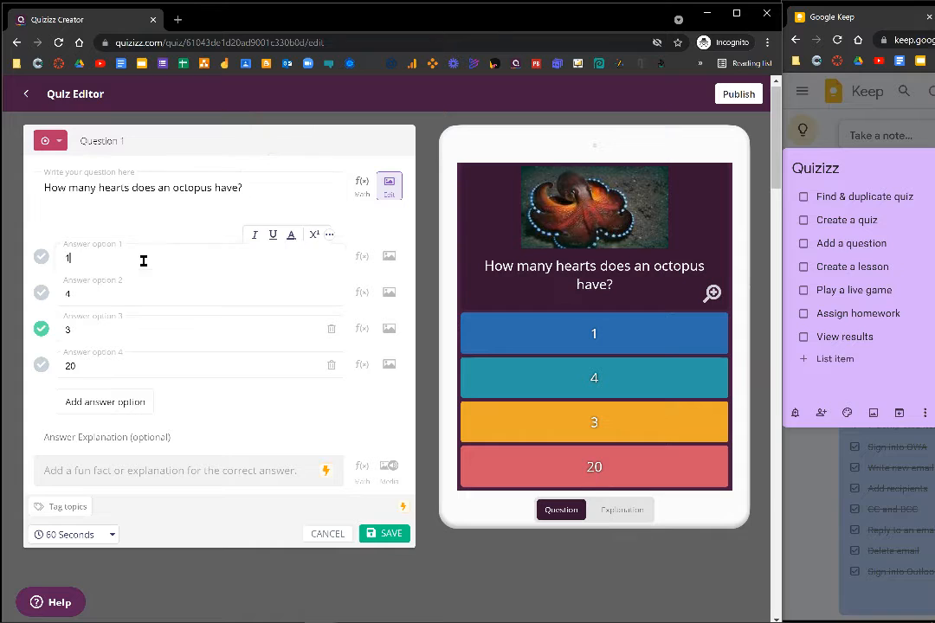
left_click(390, 534)
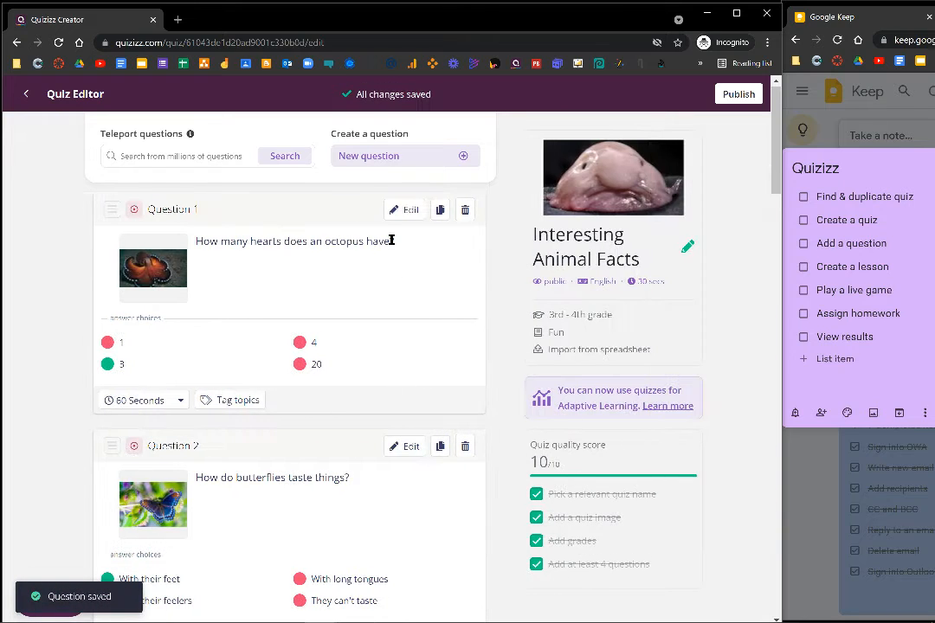
left_click(740, 97)
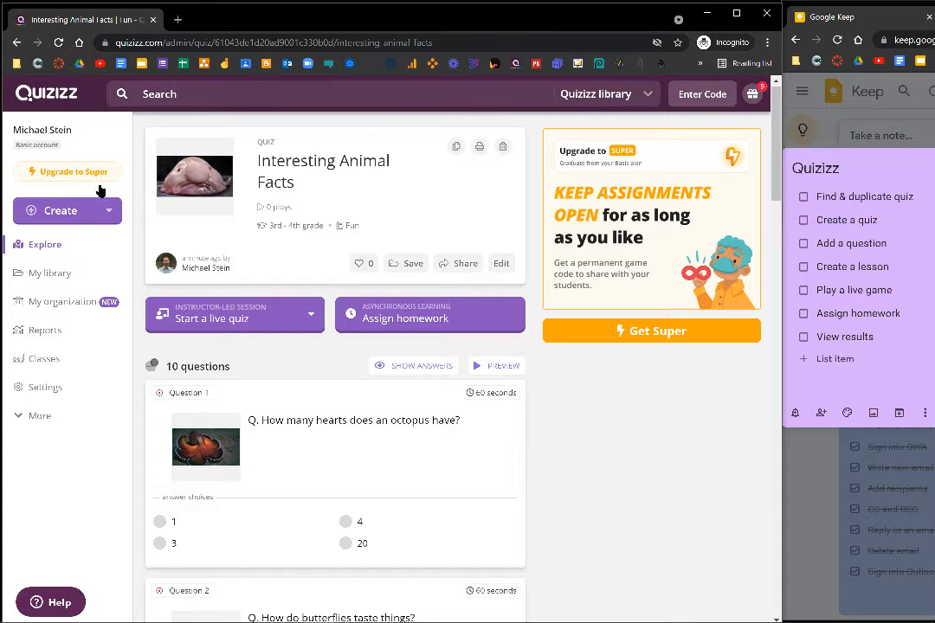
Create a new quiz named "Animal Facts" with the subject Fun.
left_click(110, 212)
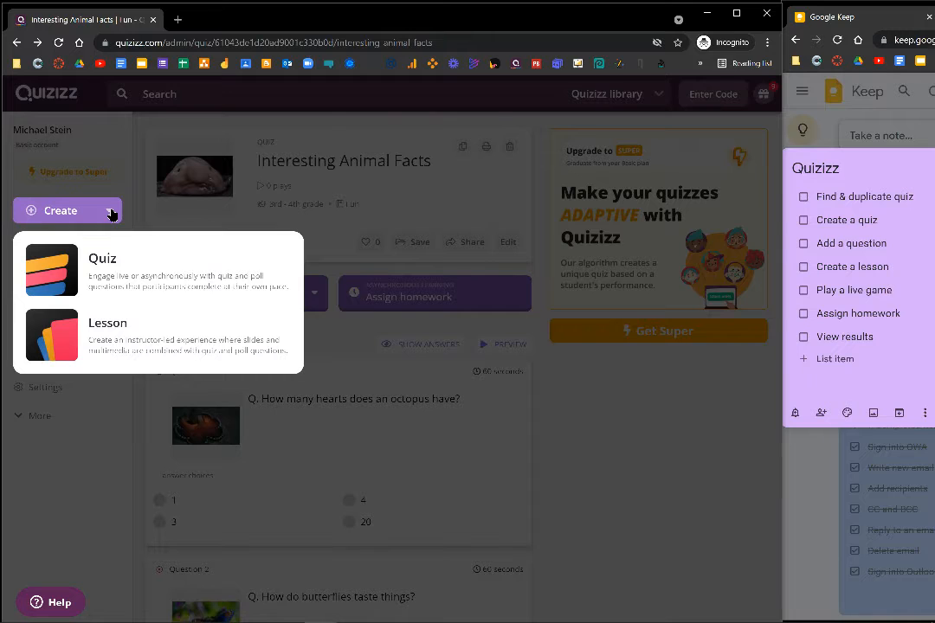
left_click(130, 270)
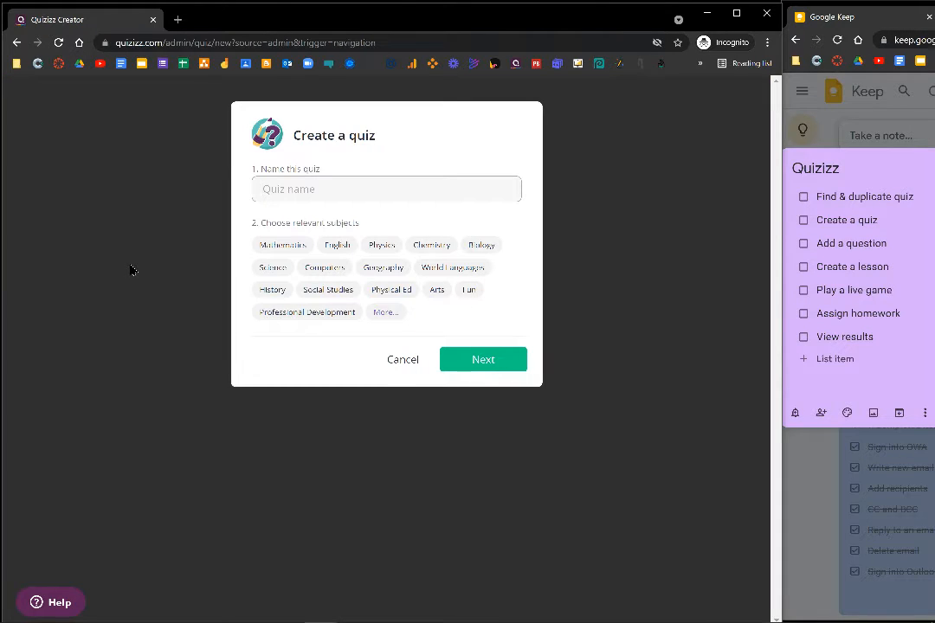
type("Animal Facts")
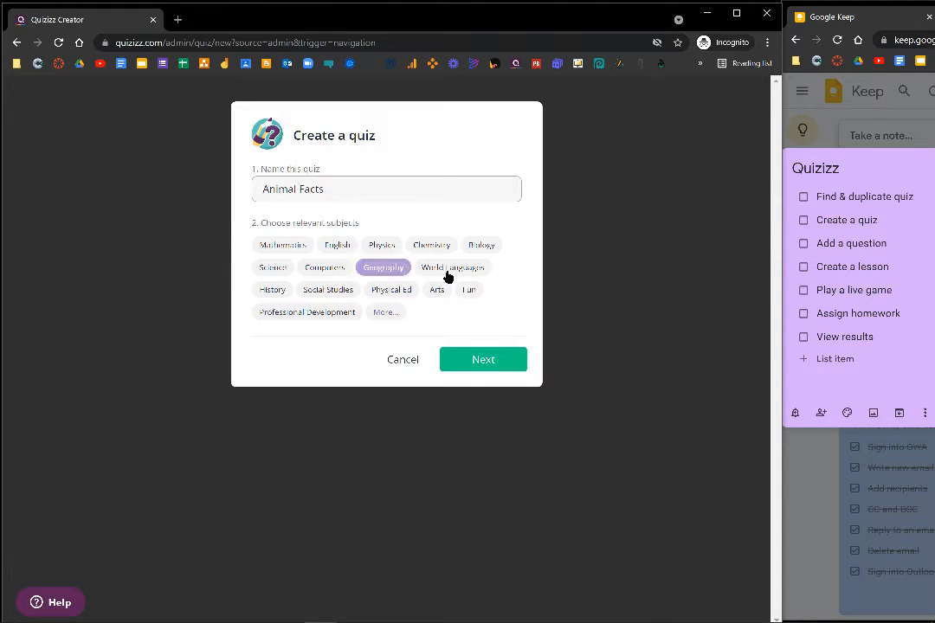
left_click(472, 294)
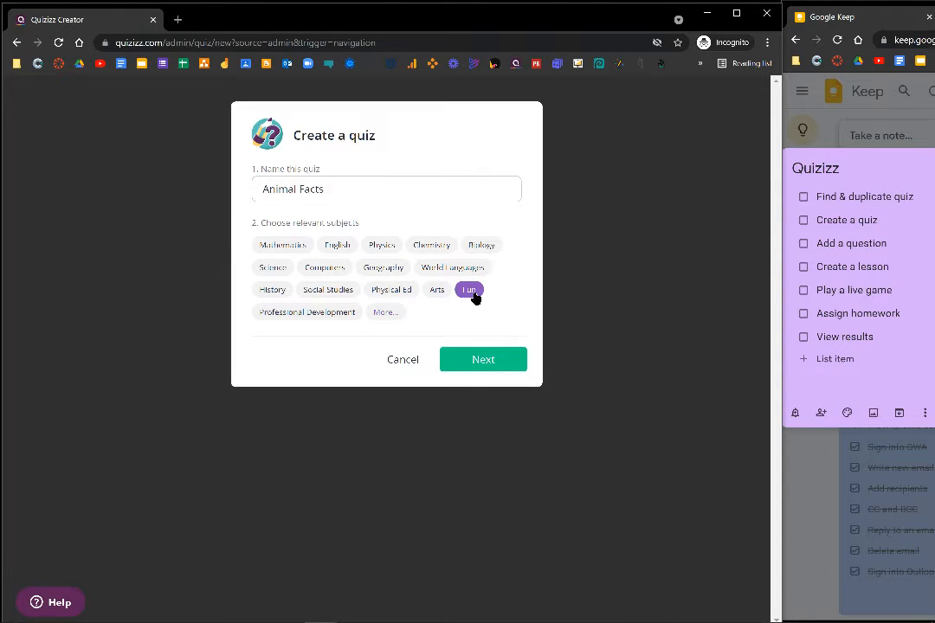
left_click(494, 362)
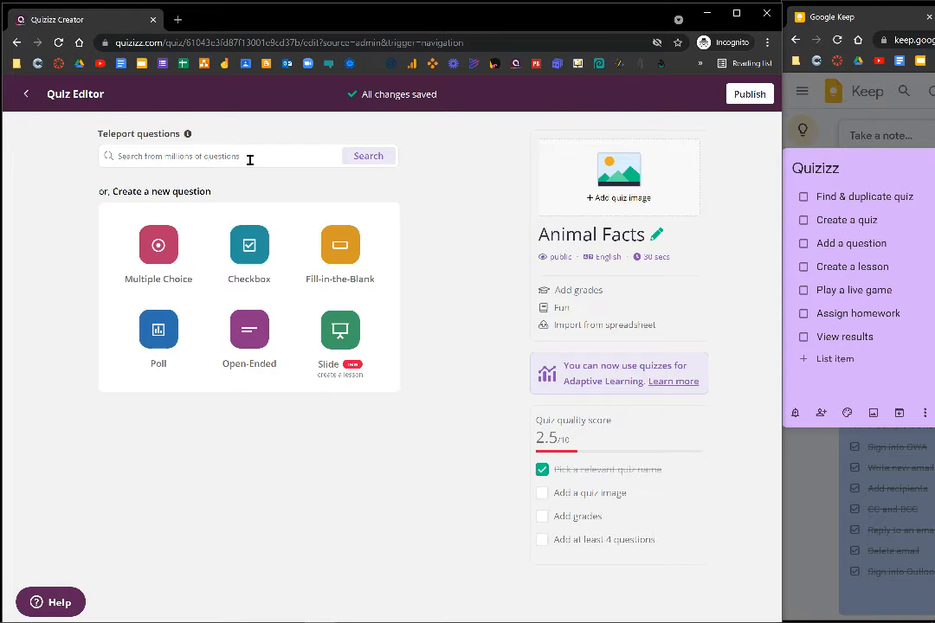
Add the multiple-choice question "What is the largest animal on land?" with answers Lion, Elephant, Hippo and Rhino.
left_click(178, 246)
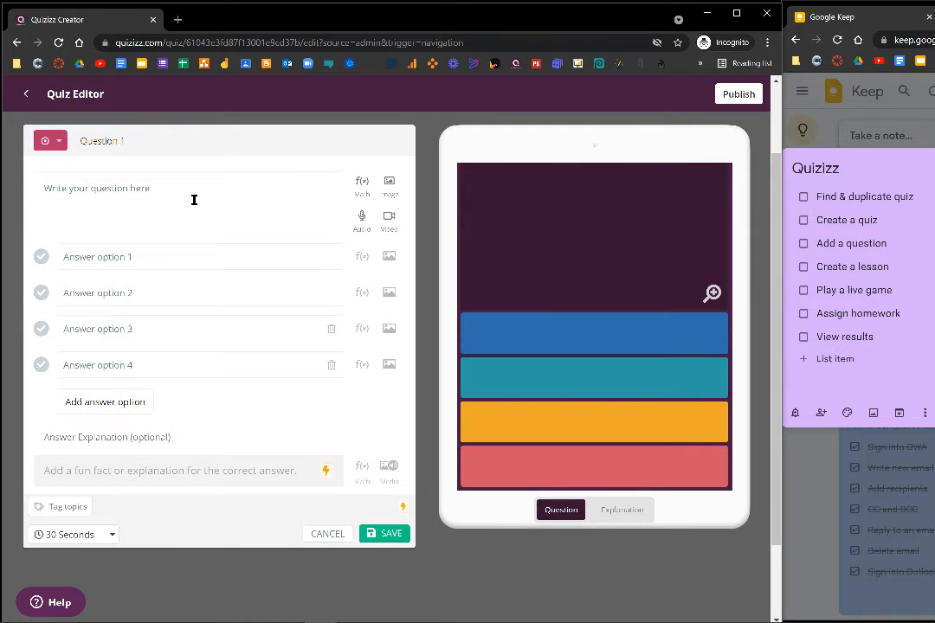
left_click(186, 196)
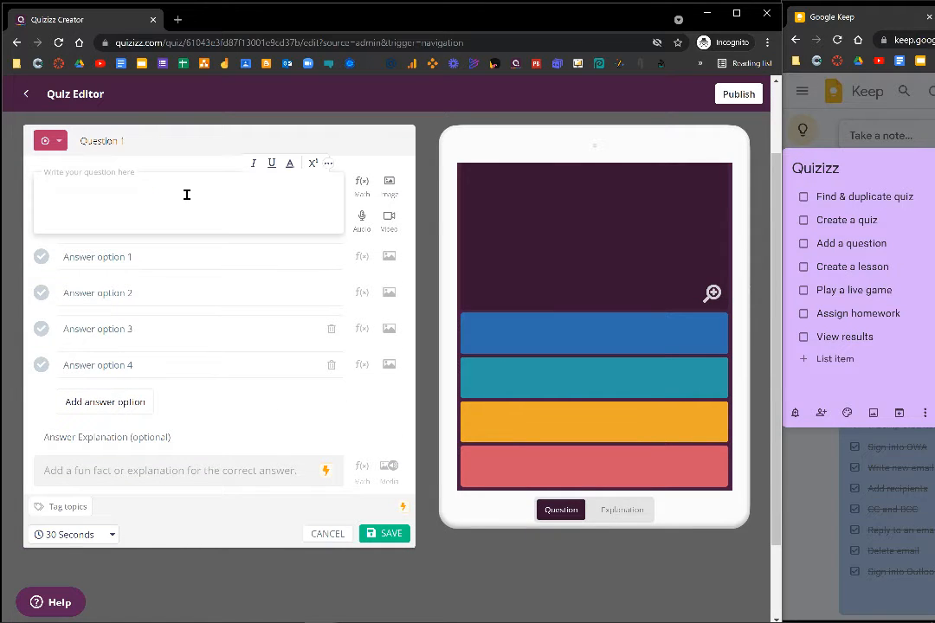
type("What is the largest animal on land?")
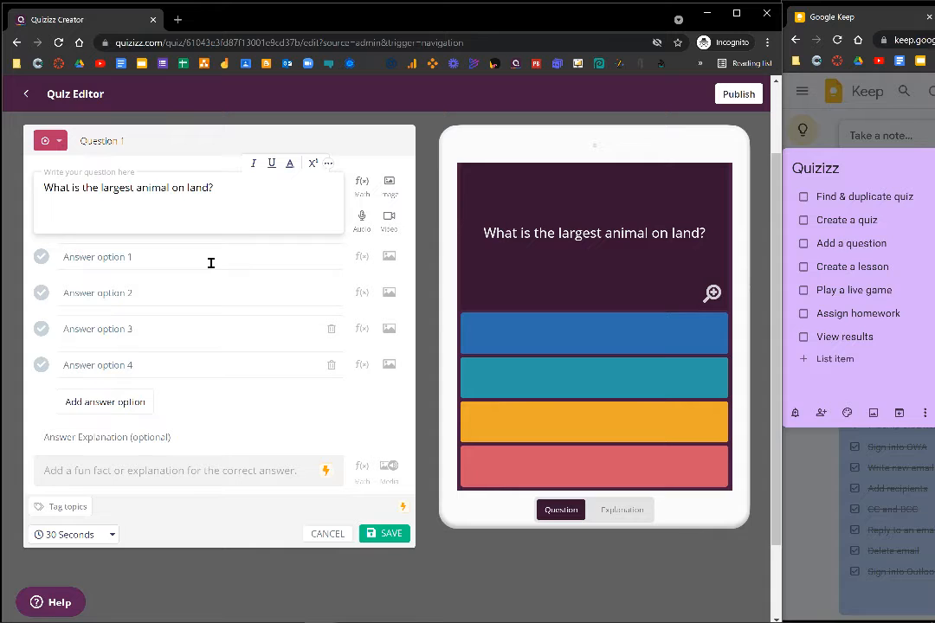
left_click(210, 262)
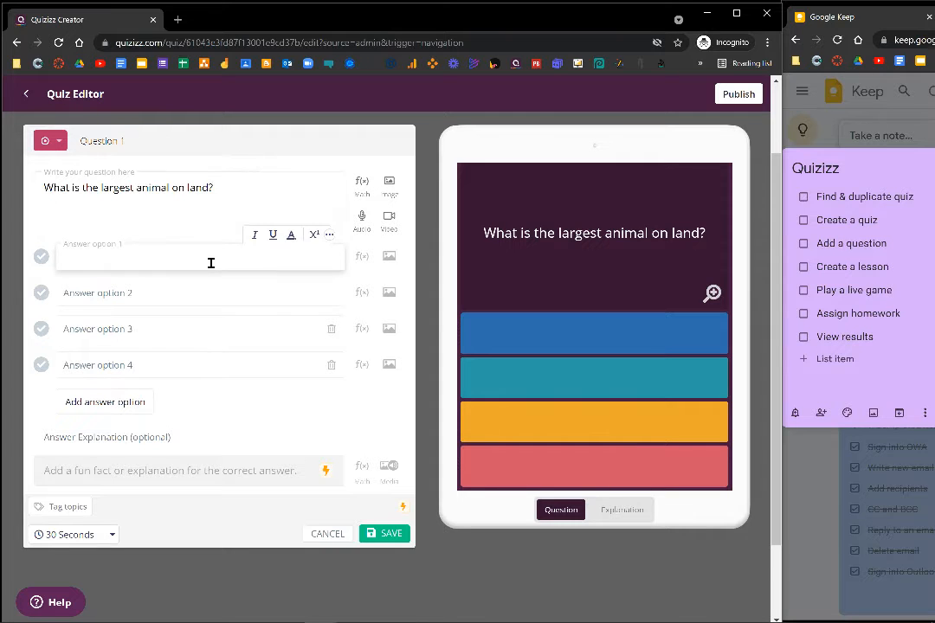
type("Lion Elephant Hippo Rhino")
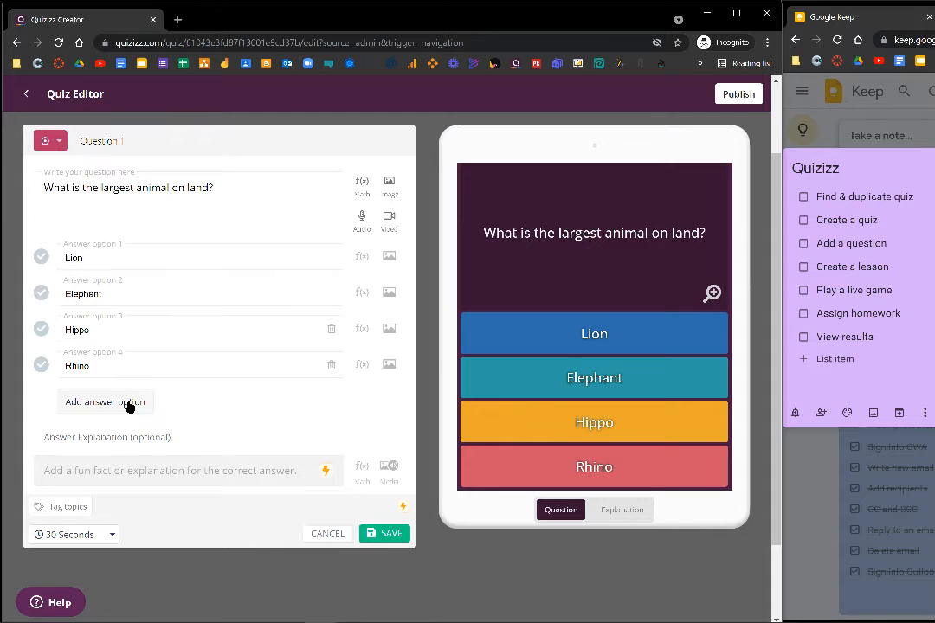
Add and remove a fifth answer option, and mark Elephant as the correct answer.
left_click(128, 403)
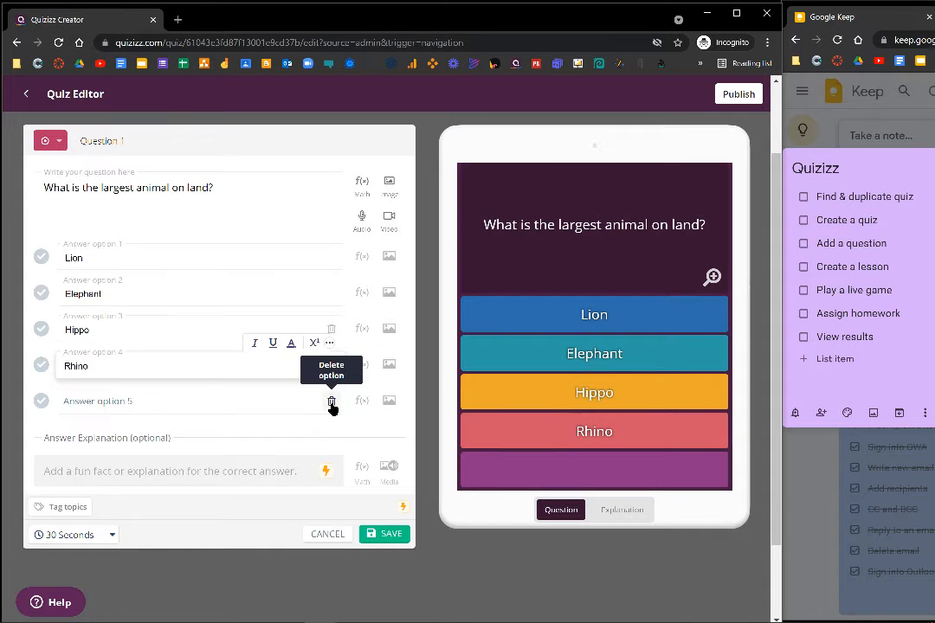
left_click(331, 403)
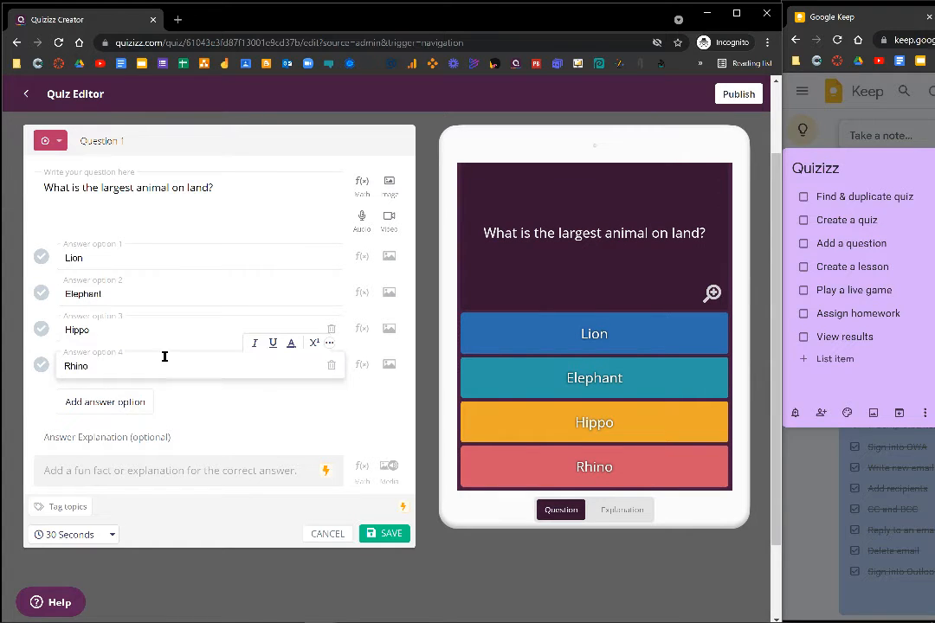
left_click(41, 294)
View the question's image upload dialog and equation editor, closing each without inserting anything.
left_click(390, 184)
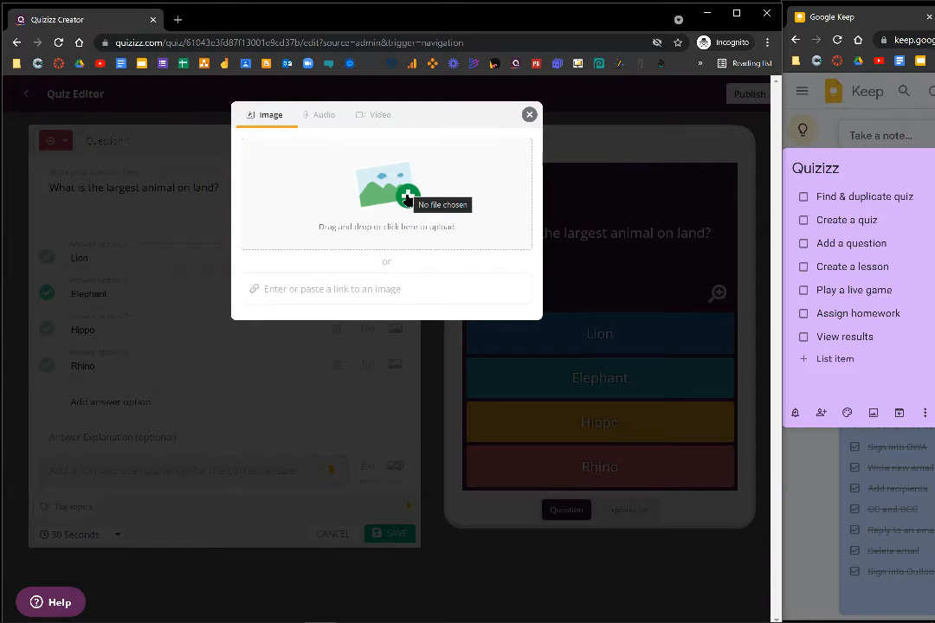
left_click(530, 114)
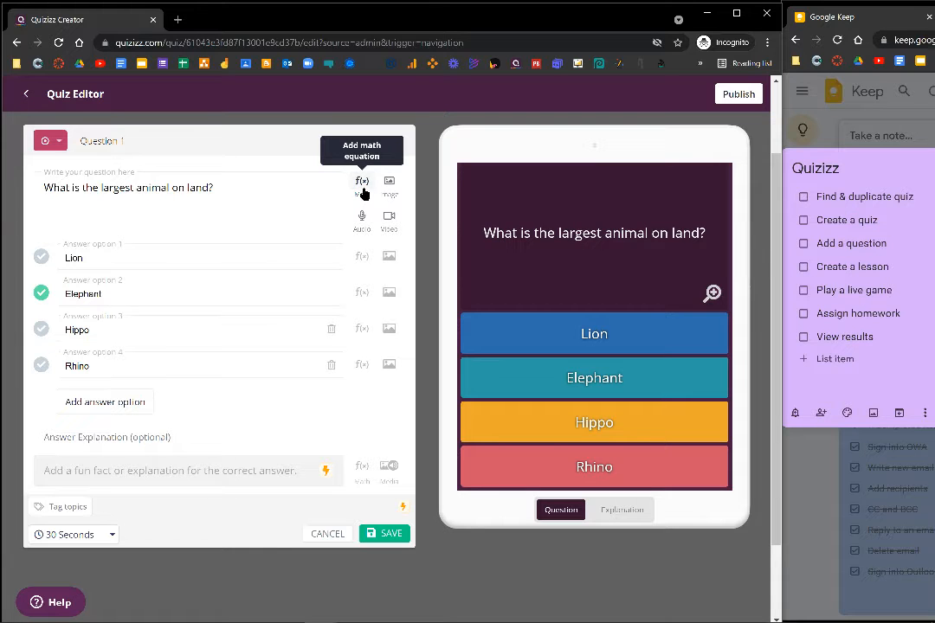
left_click(361, 190)
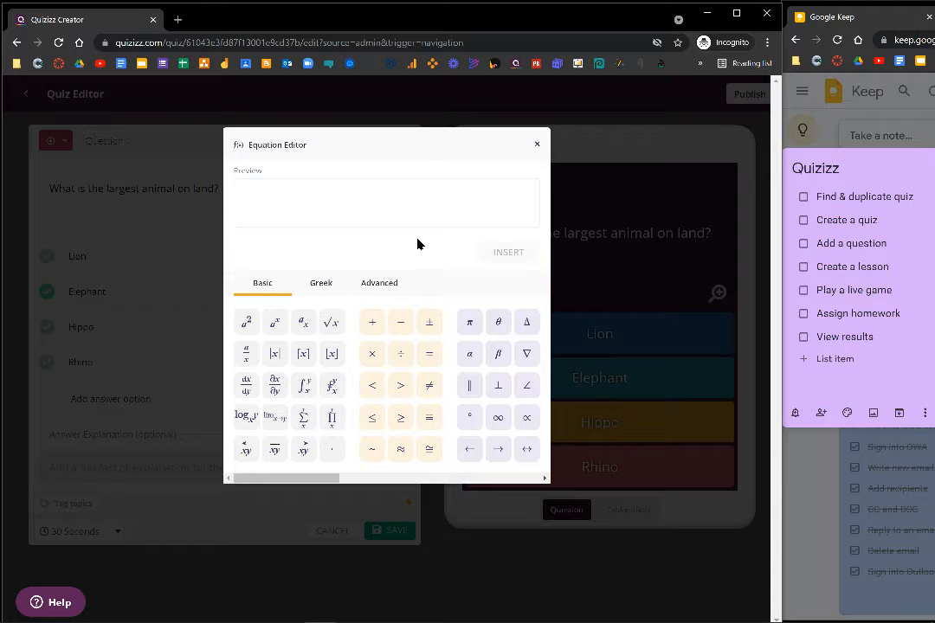
left_click(536, 144)
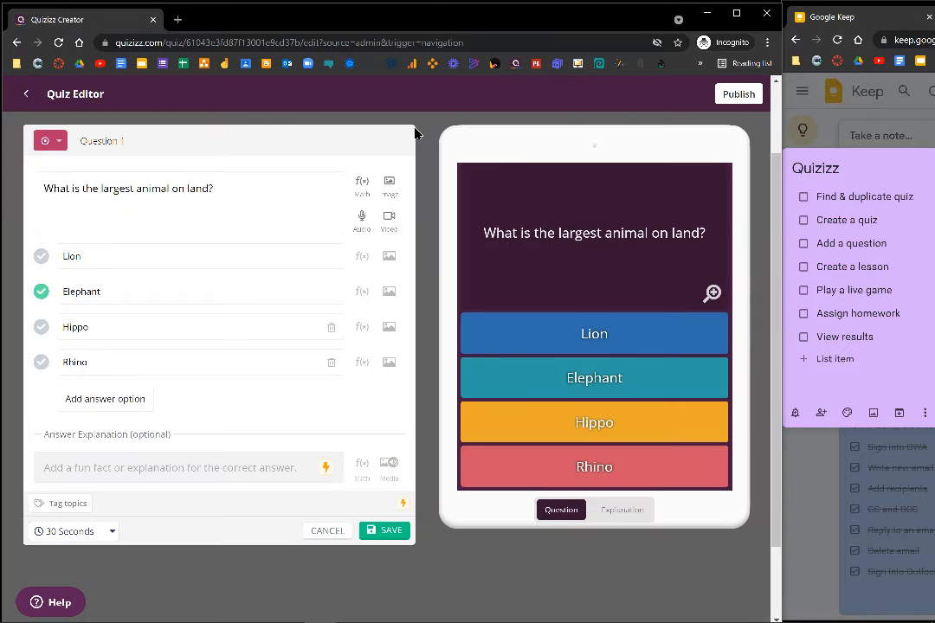
Set the question's time limit to 30 seconds and save the question.
left_click(114, 534)
scroll(95, 484, "down", 1)
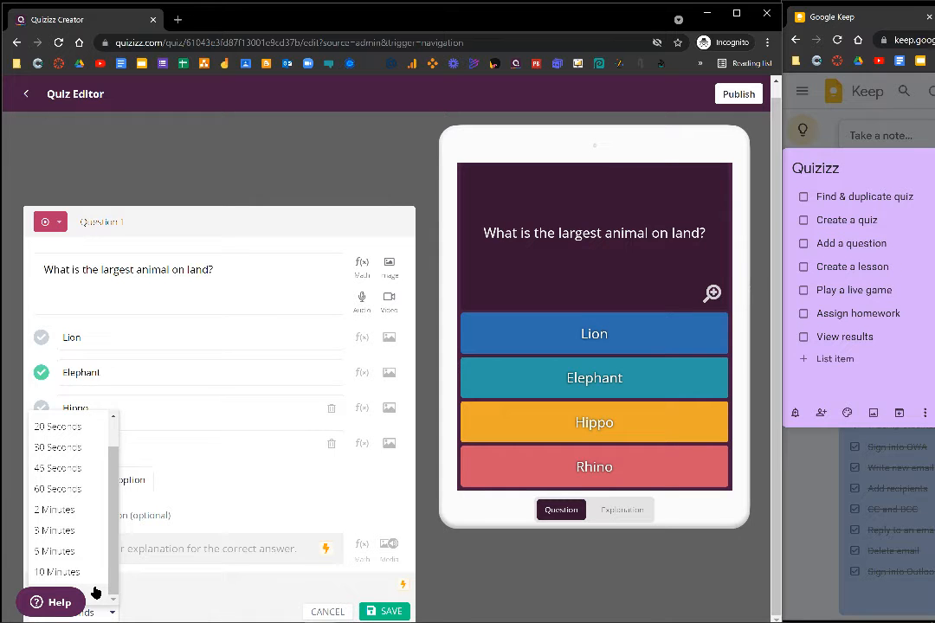
left_click(97, 454)
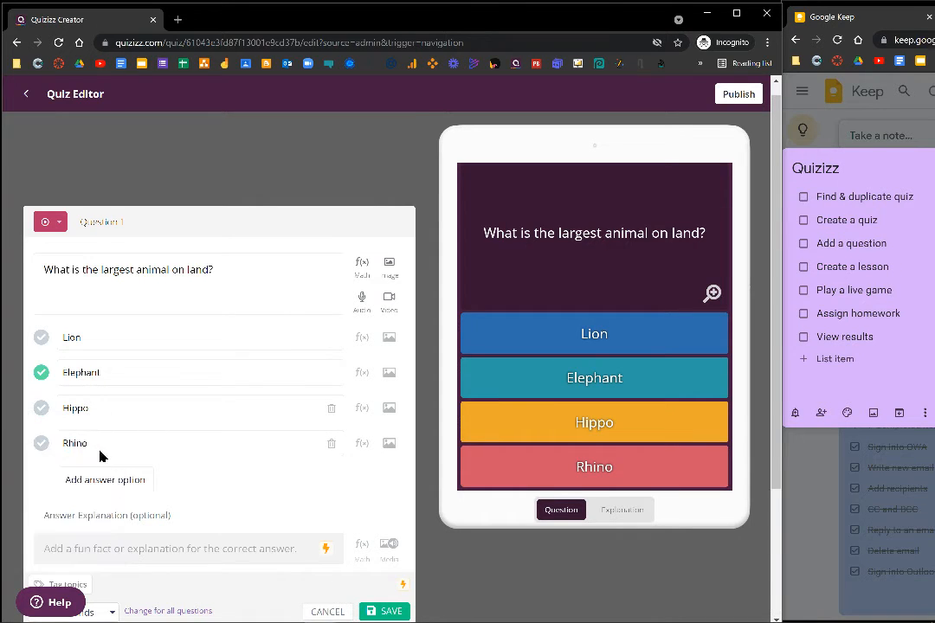
scroll(156, 420, "down", 2)
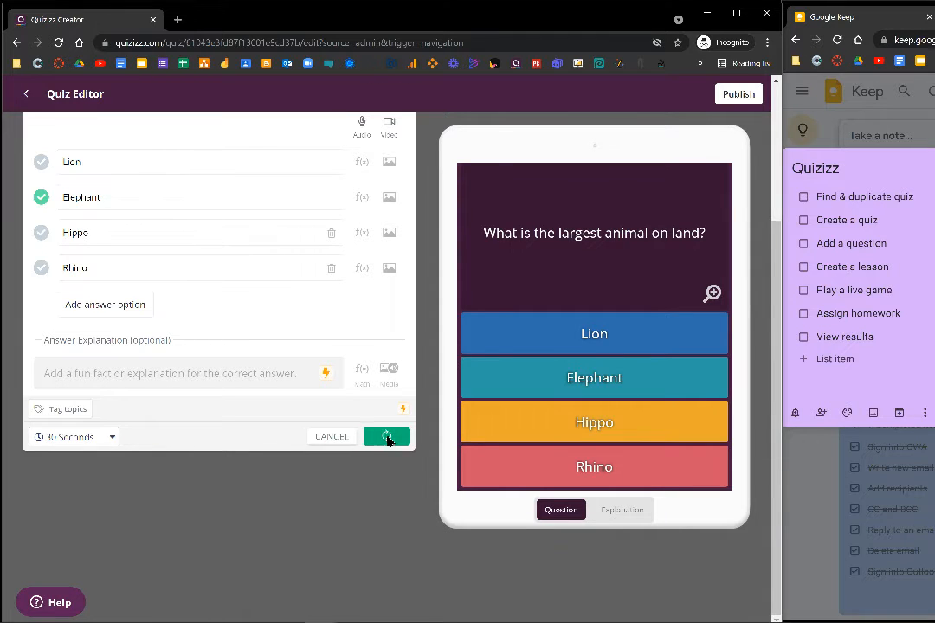
left_click(387, 439)
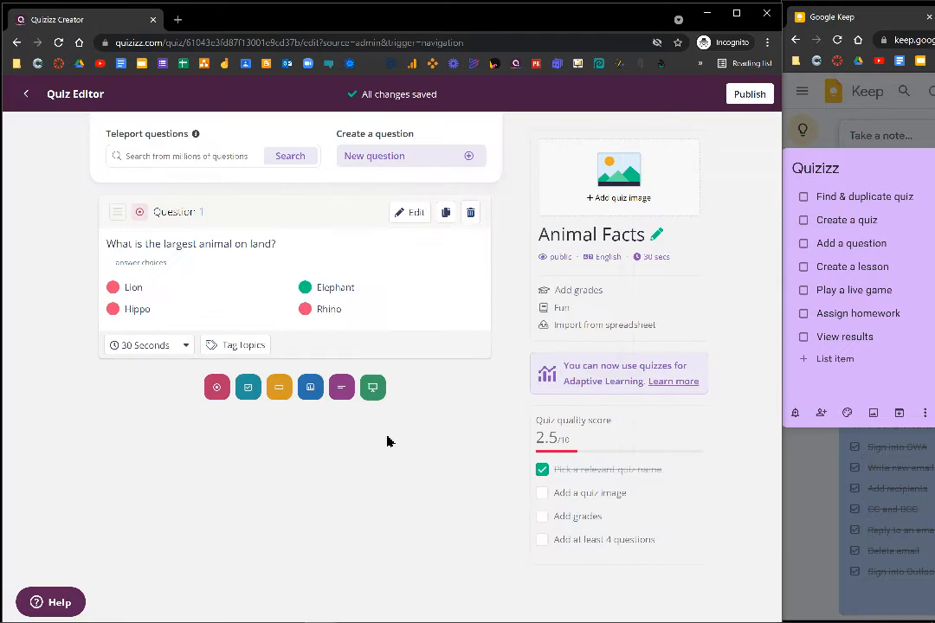
Add a checkbox question reading "Which of the following are mammals? Select all that apply.".
left_click(247, 390)
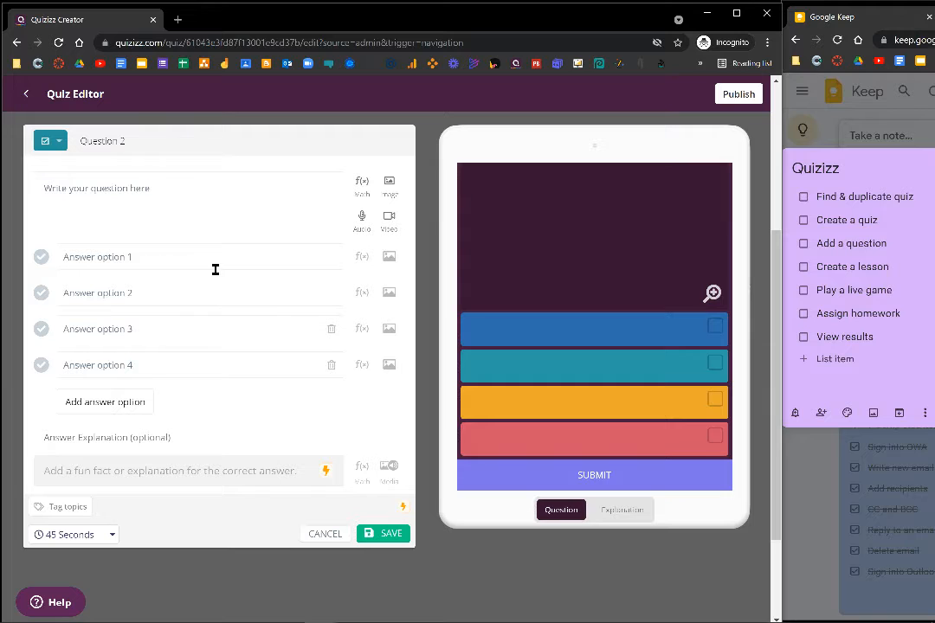
left_click(209, 207)
type("Which of the following are mammals? Select all that apply")
type(".")
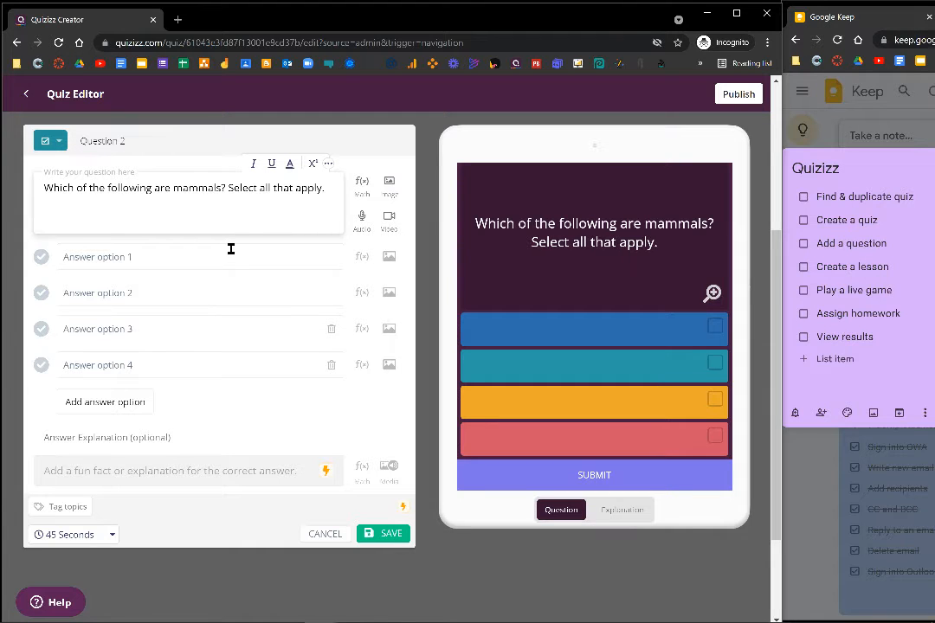
Enter Dog, Human, Dolphin and Kangaroo as the four answer options of the mammals question.
left_click(222, 258)
type("Dog")
key("Tab")
type("Human")
key("Tab")
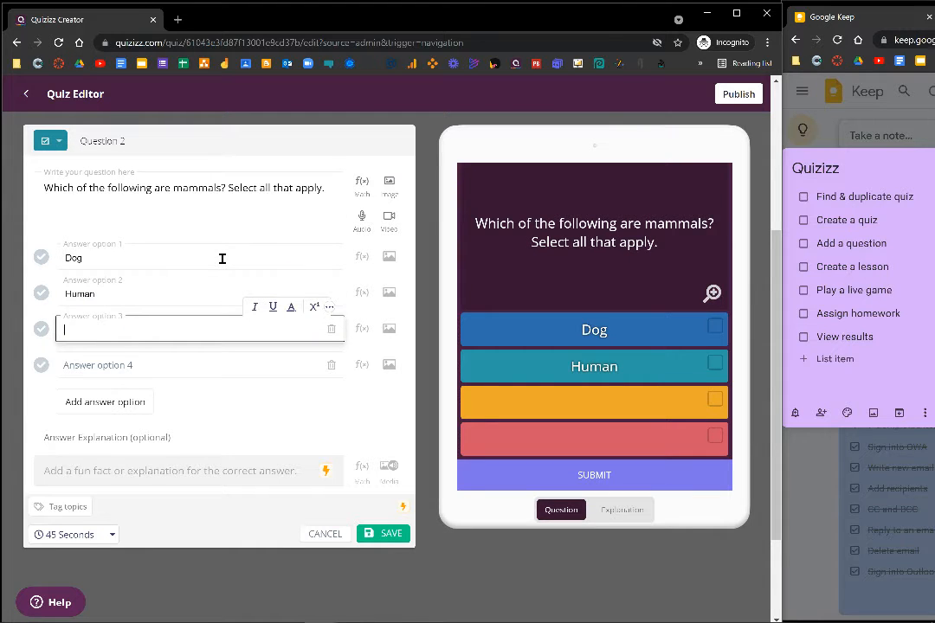
type("Dolphin")
key("Tab")
type("Kangaroo")
Mark all four mammal answers as correct and save the question.
left_click(40, 257)
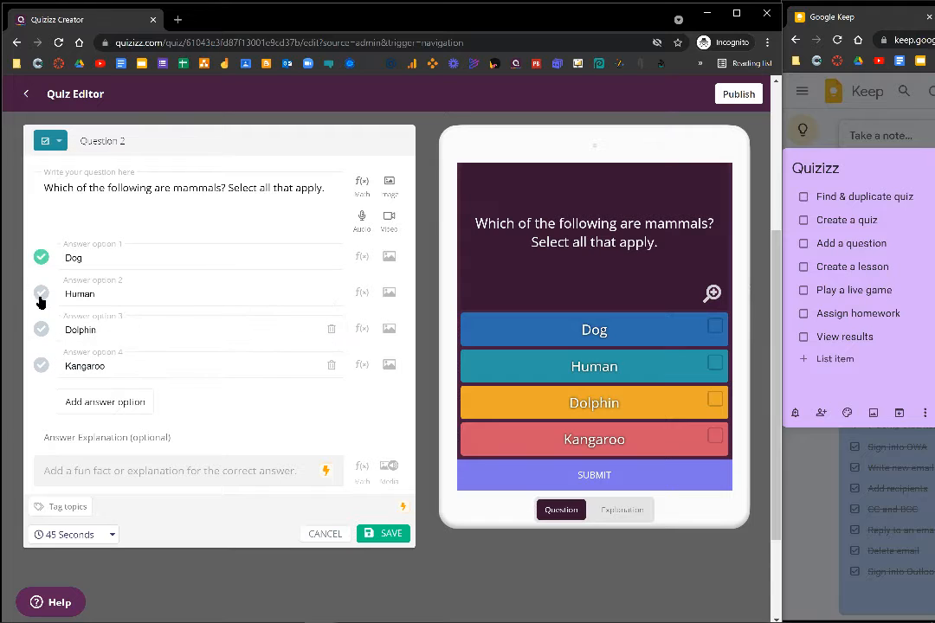
left_click(41, 293)
left_click(40, 329)
left_click(41, 364)
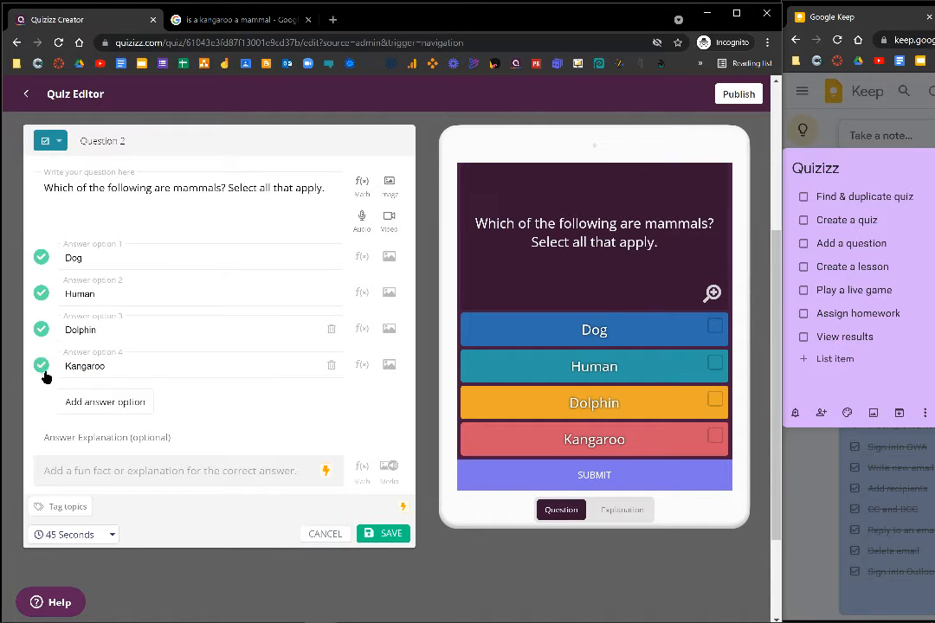
left_click(383, 535)
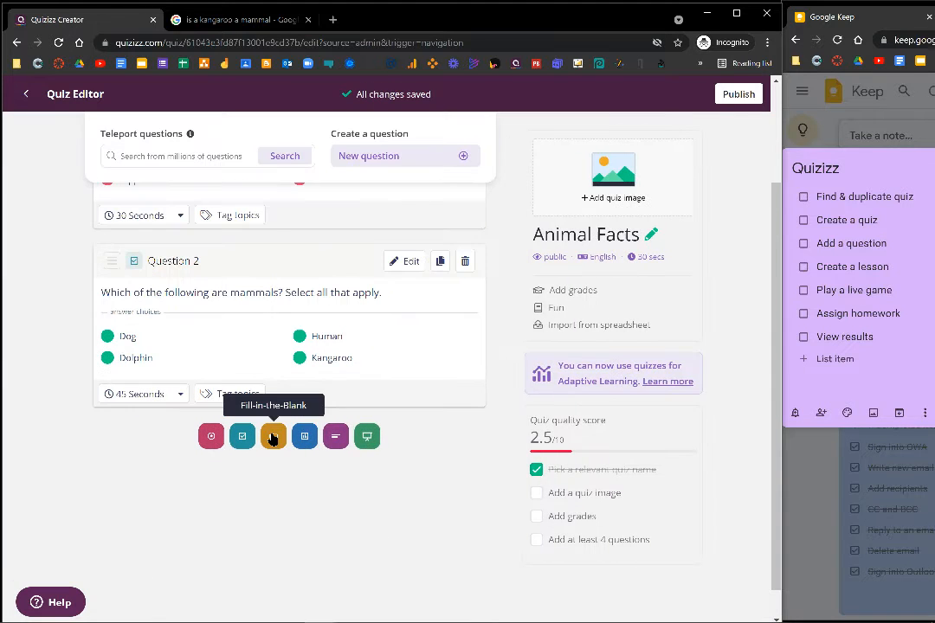
Add a fill-in-the-blank question "What is man's best friend?" with the answer "dog" and the alternative "canine".
left_click(272, 437)
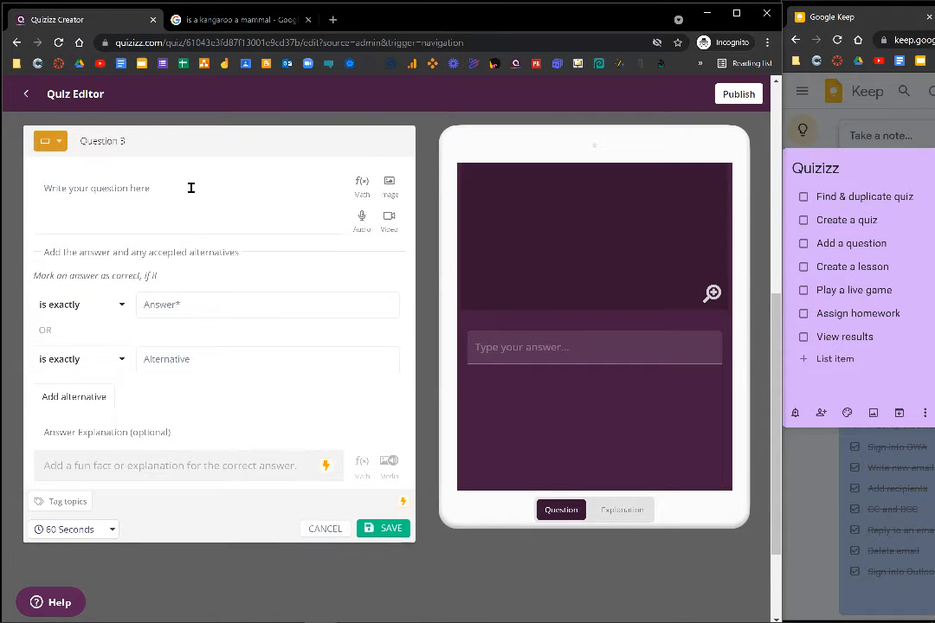
left_click(192, 188)
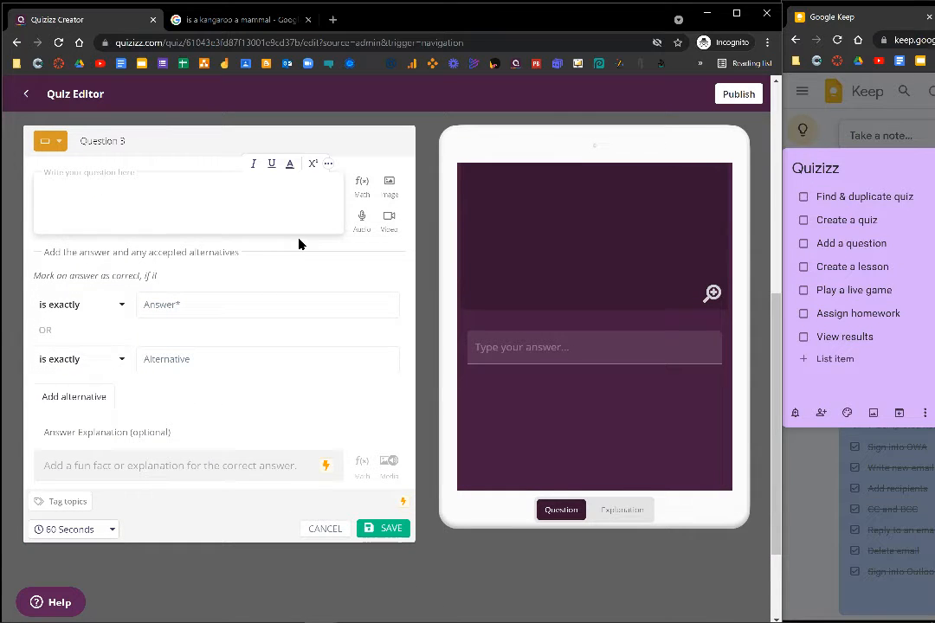
type("What is man's best friend?")
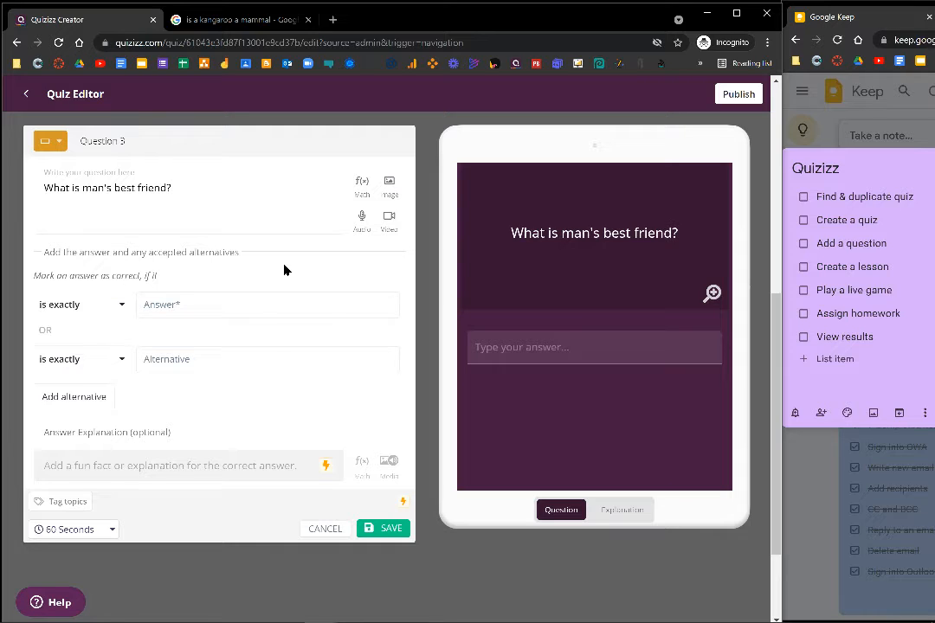
left_click(268, 306)
type("dog")
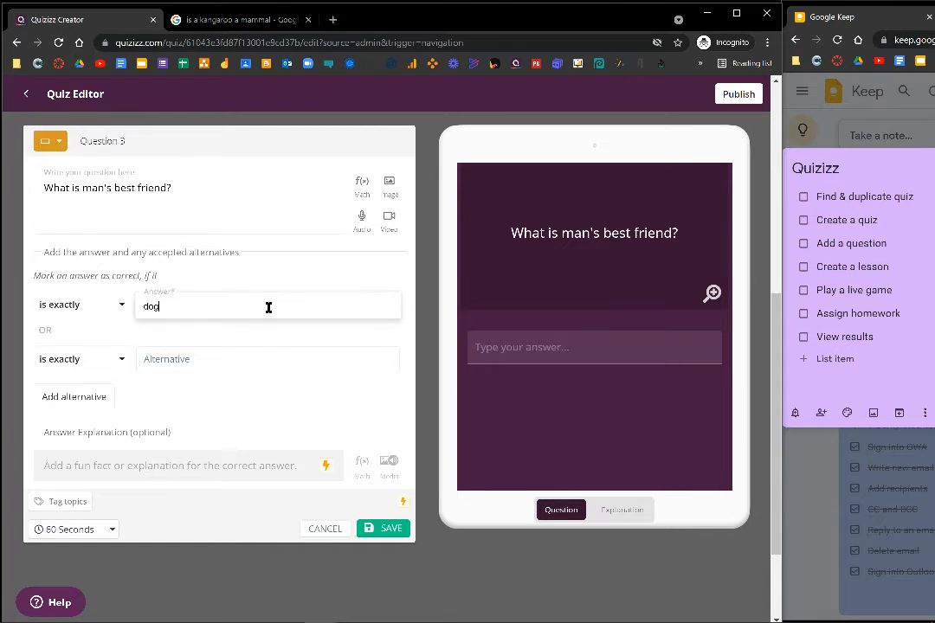
left_click(245, 364)
type("canine")
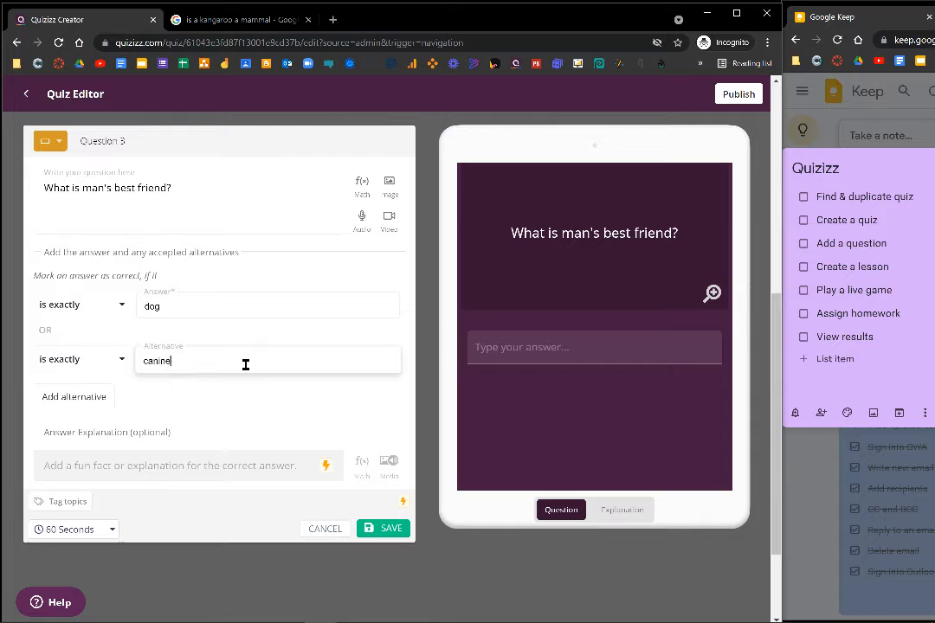
Add and remove an extra empty alternative answer, and save the fill-in-the-blank question.
left_click(75, 398)
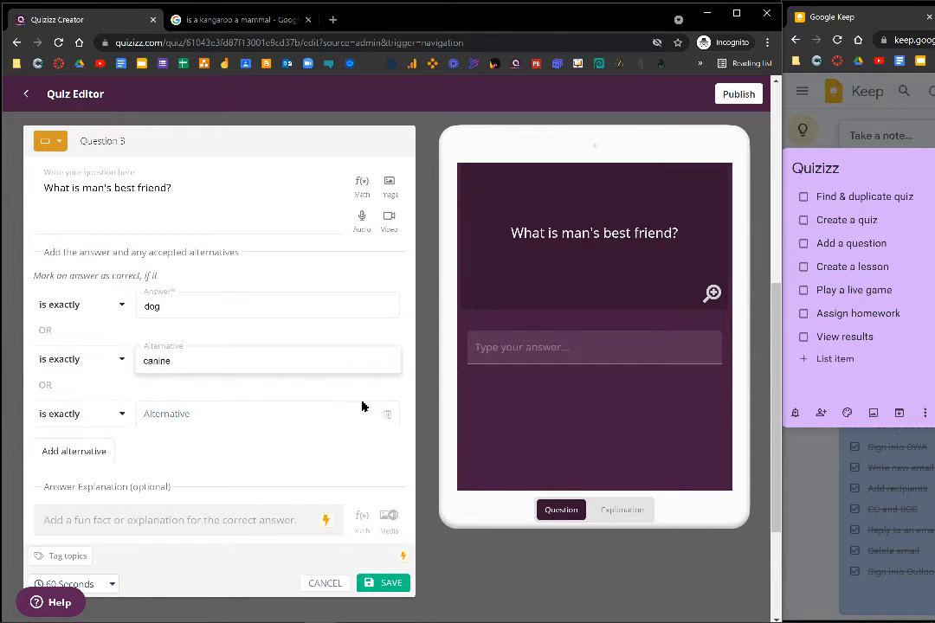
left_click(386, 415)
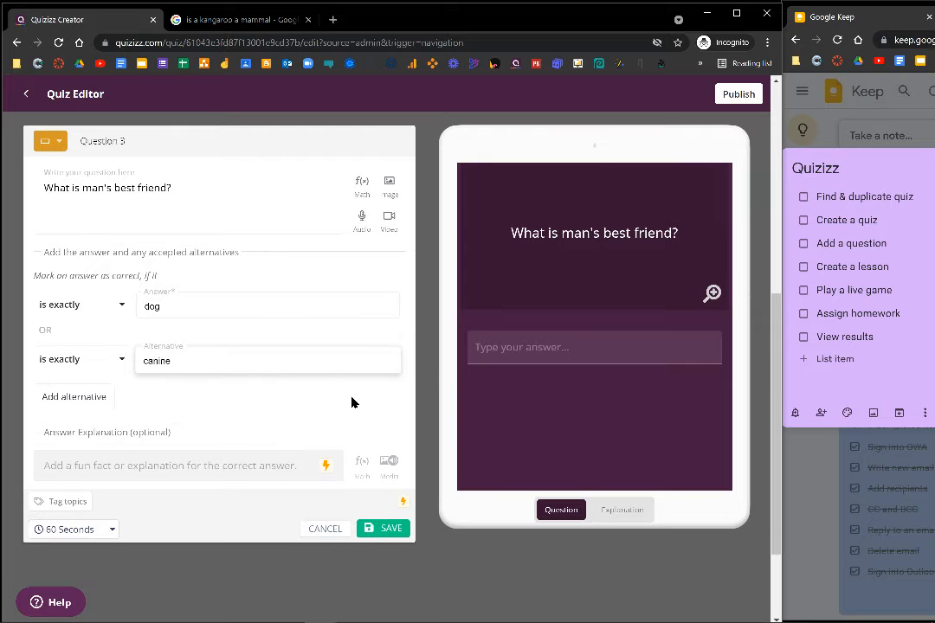
left_click(386, 530)
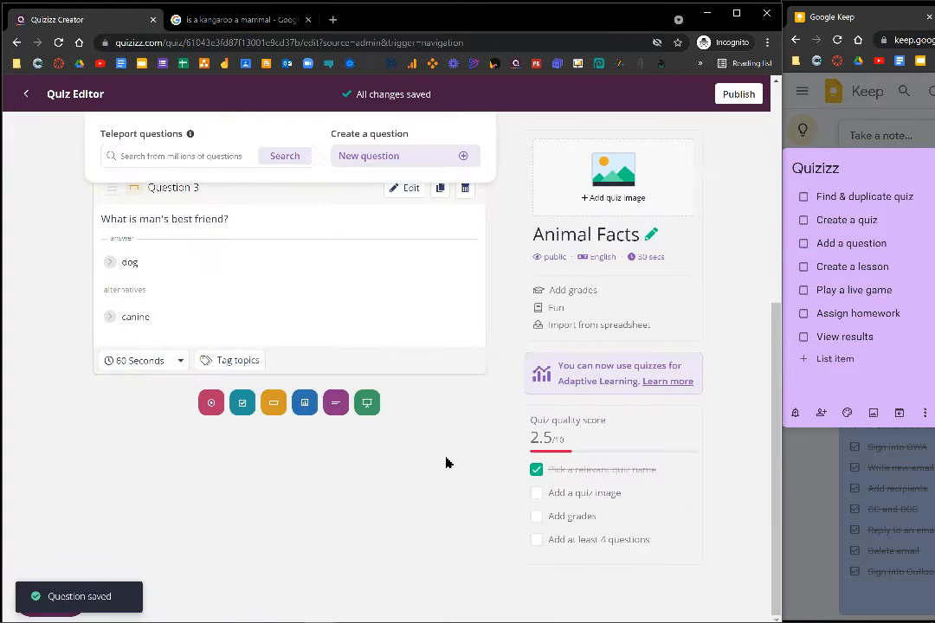
Add a poll question "What is your favorite animal?" with the options Dog, Cat, Bird and Fish.
left_click(312, 409)
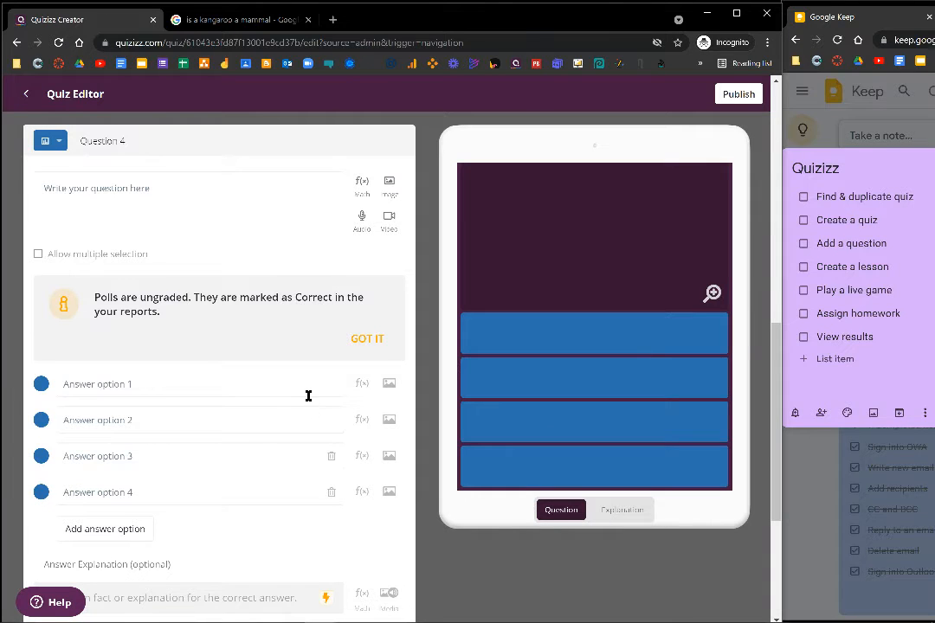
left_click(224, 190)
type("What is your favorite animal?")
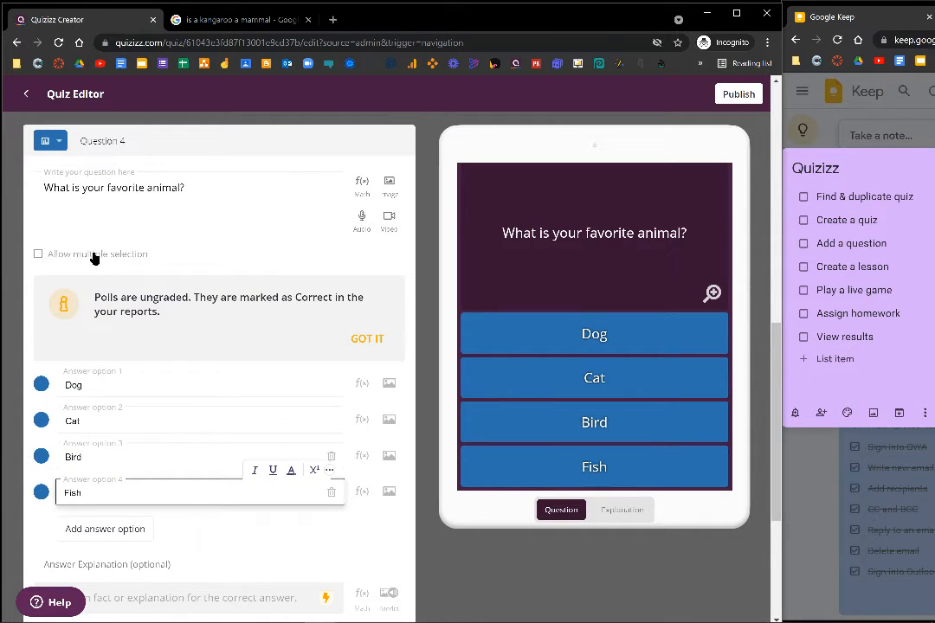
Turn multiple selection on and off again for the poll, and save the question.
left_click(128, 257)
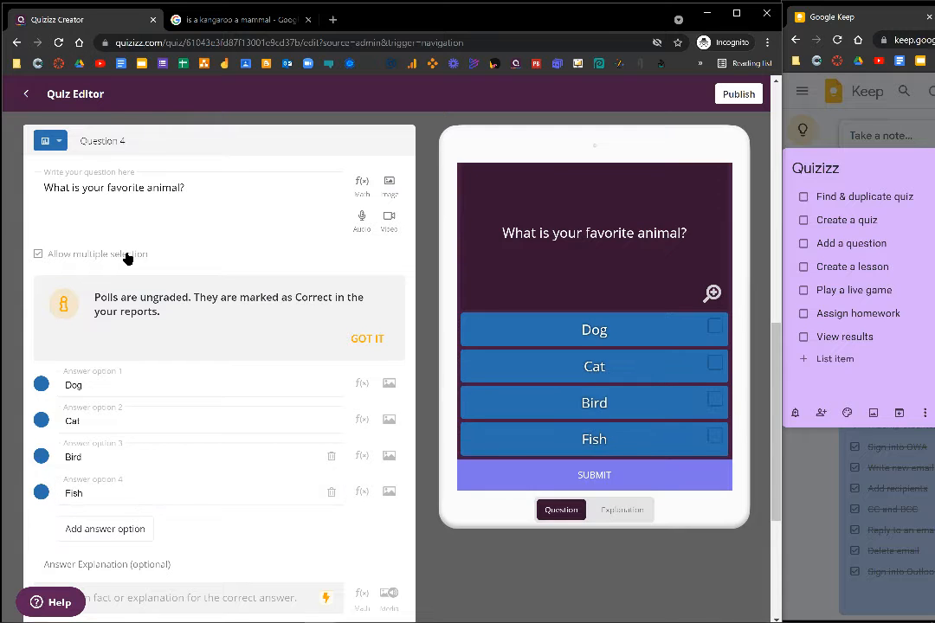
left_click(126, 257)
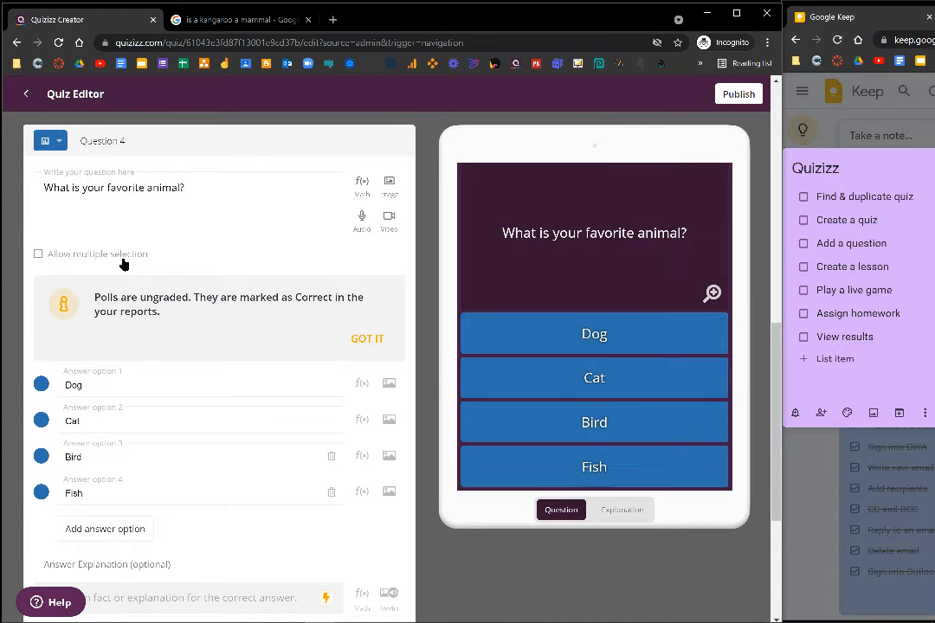
scroll(268, 254, "down", 2)
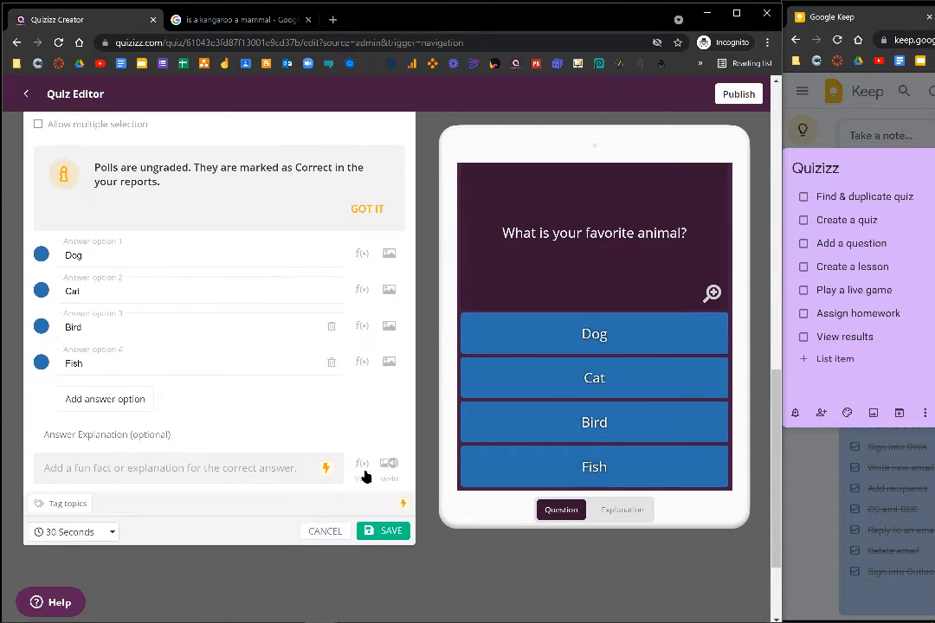
left_click(392, 531)
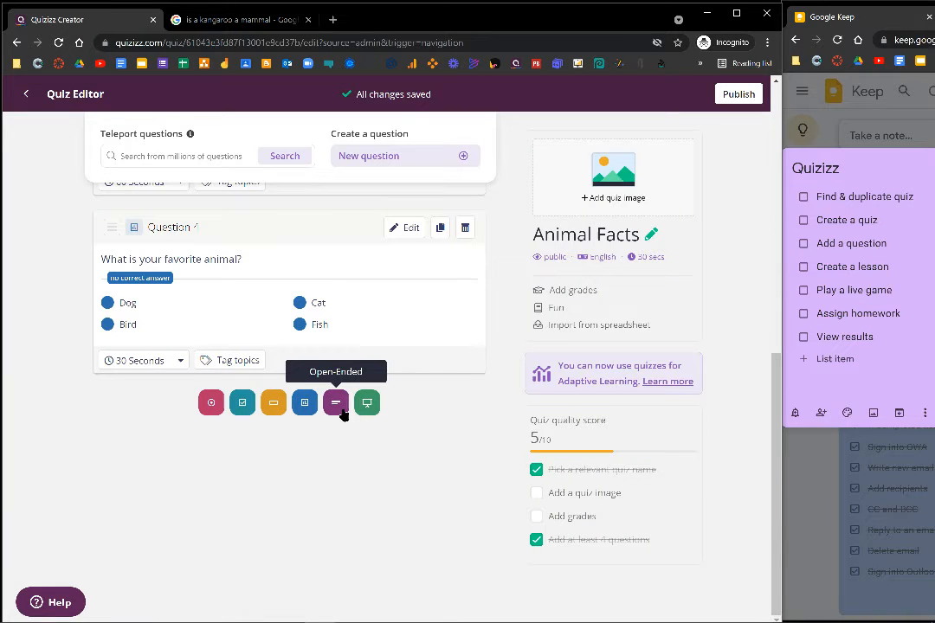
Add and save an open-ended question reading "How many pets do you have?".
left_click(337, 404)
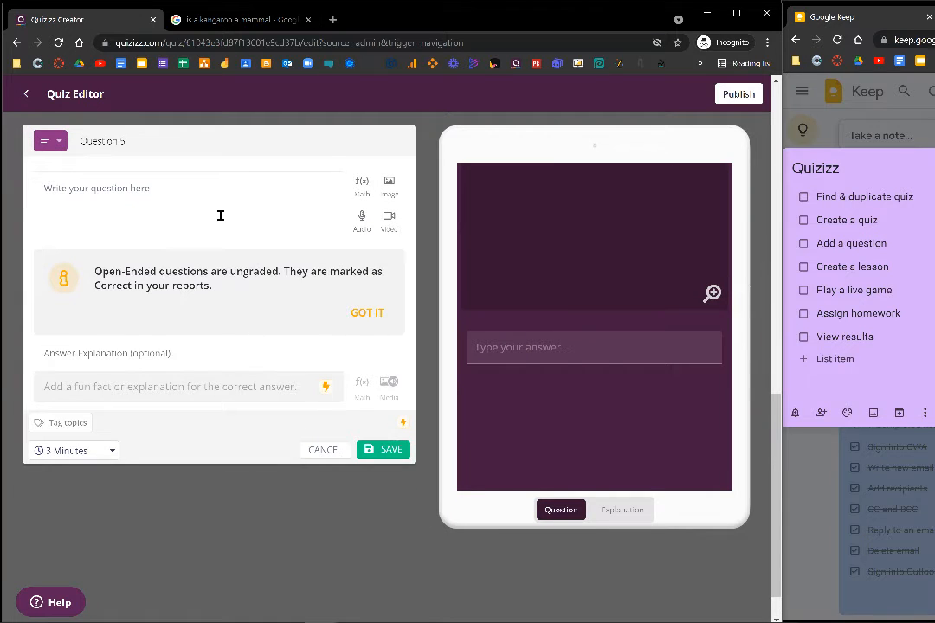
left_click(224, 210)
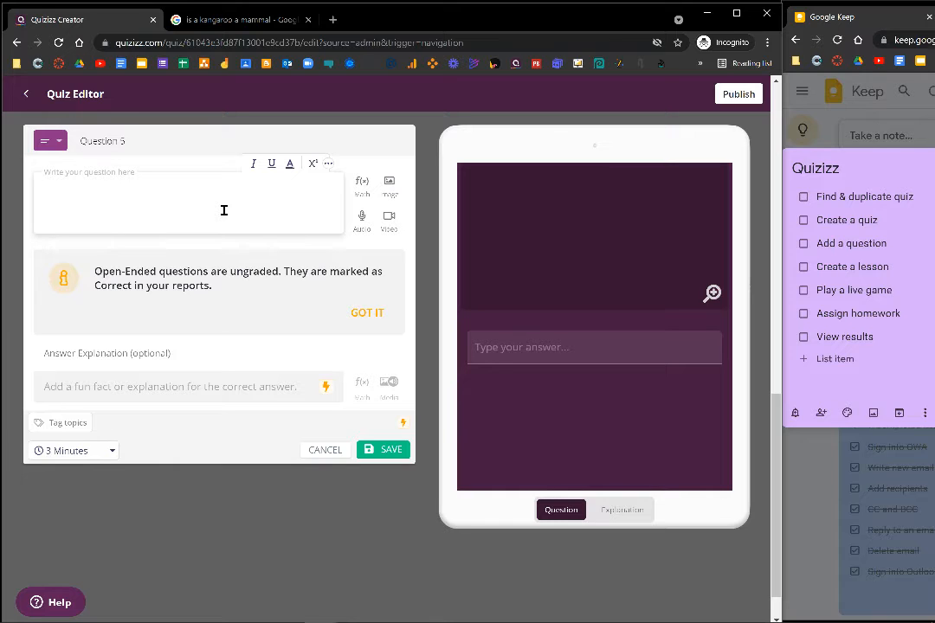
type("How many pets do you have?")
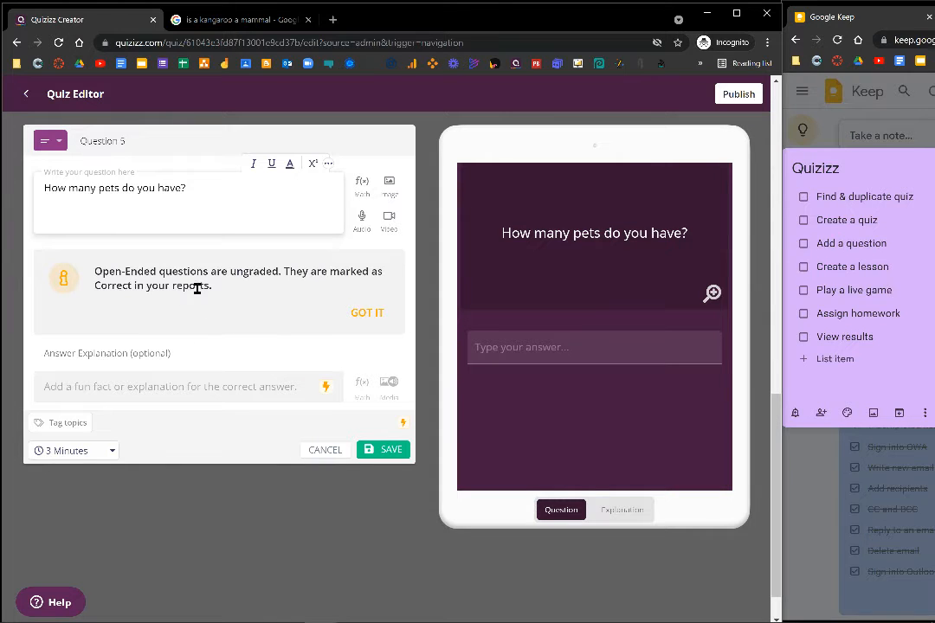
left_click(386, 450)
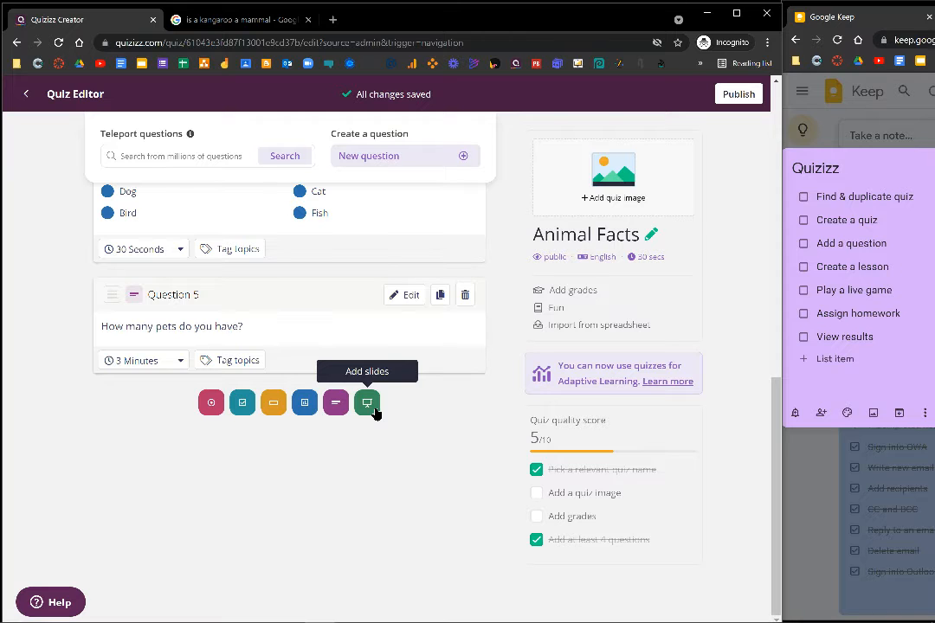
Export the quiz to a new lesson and insert a Title and Bullets slide.
left_click(374, 410)
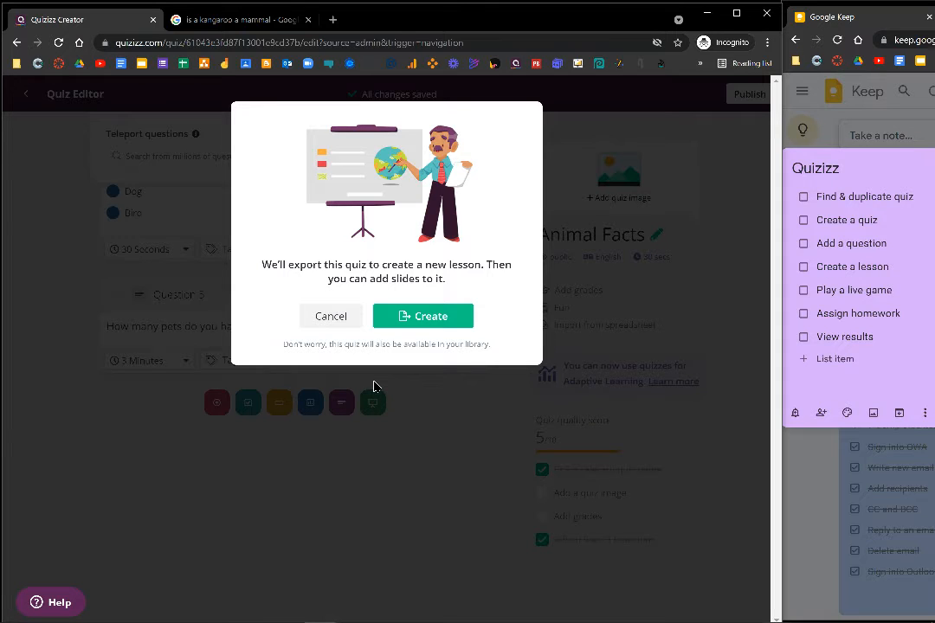
left_click(424, 322)
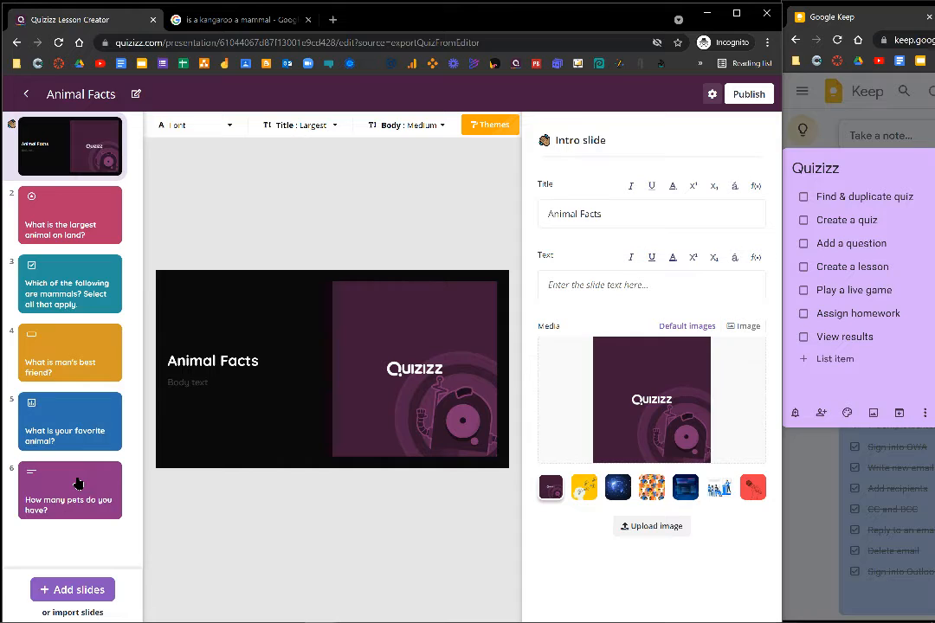
left_click(79, 593)
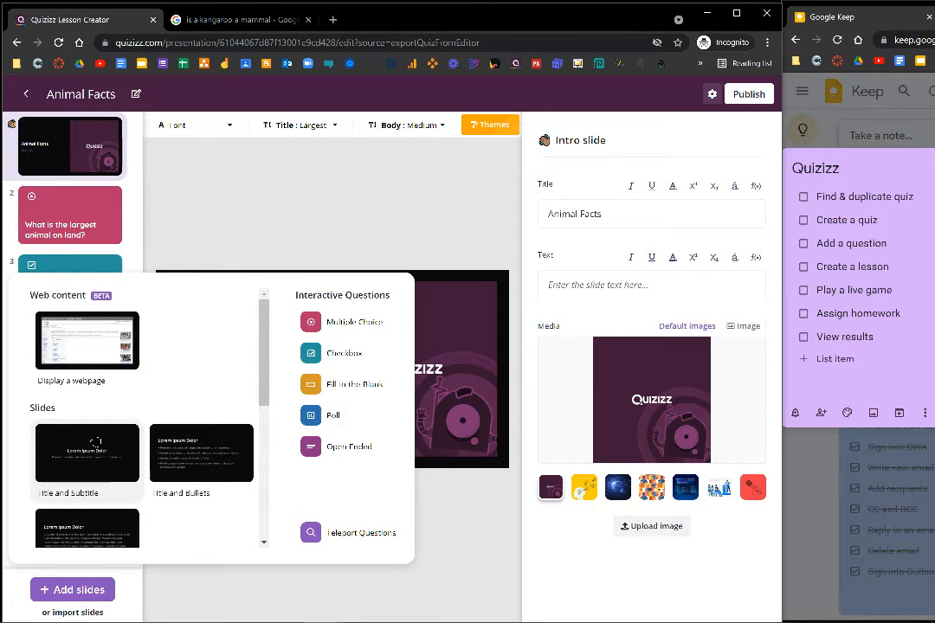
left_click(235, 456)
Title slide 2 "More animal facts" with bullets "Dogs are related to wolves", "Cats were highly valued in Ancient Egypt" and "Elephants kill more people than sharks".
scroll(54, 428, "down", 1)
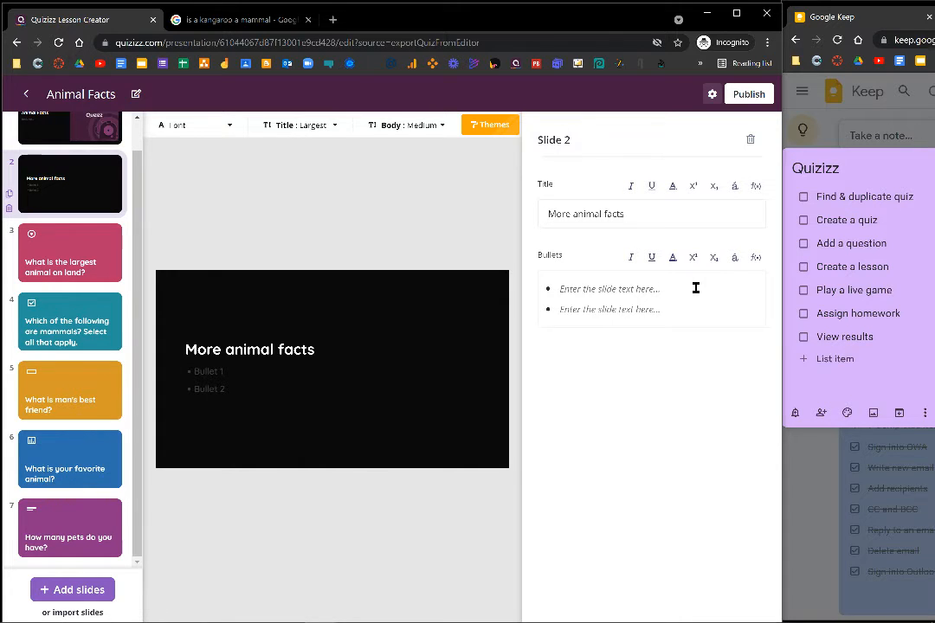
left_click(695, 288)
type("Dogs are related to wolves")
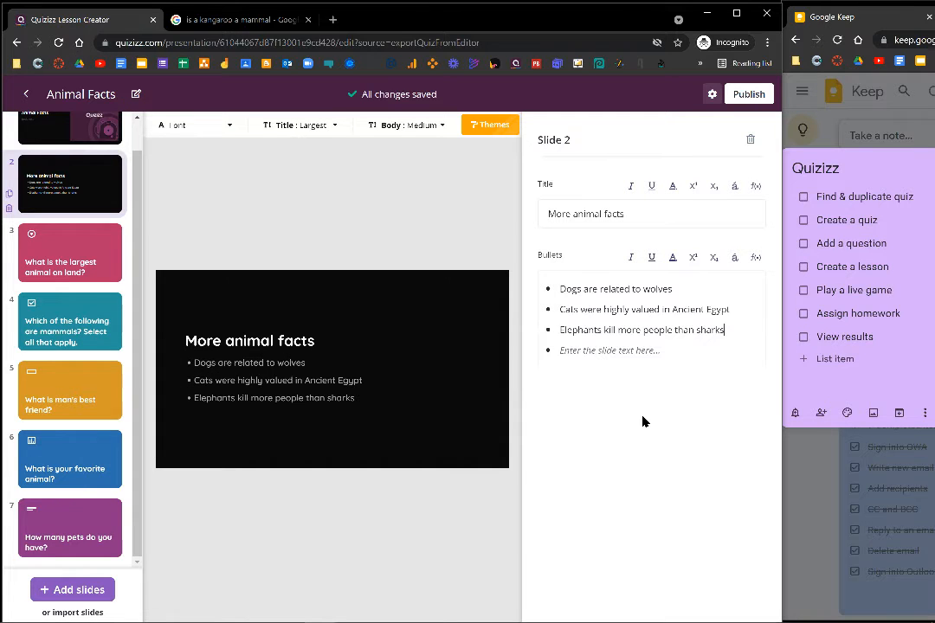
Publish the Animal Facts lesson for University grade with visibility set to "Public, visible to everyone".
left_click(748, 94)
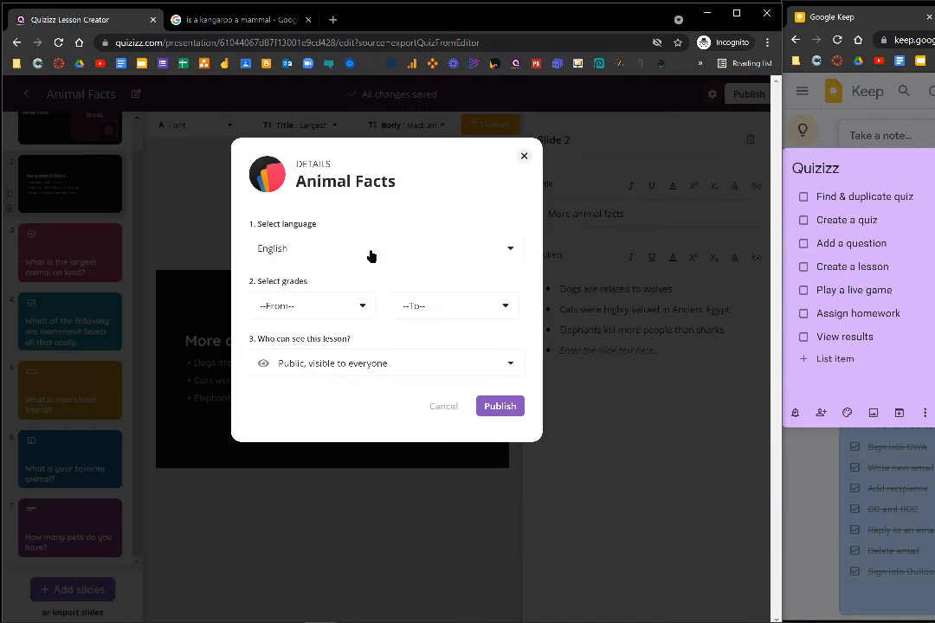
left_click(346, 310)
scroll(327, 381, "down", 5)
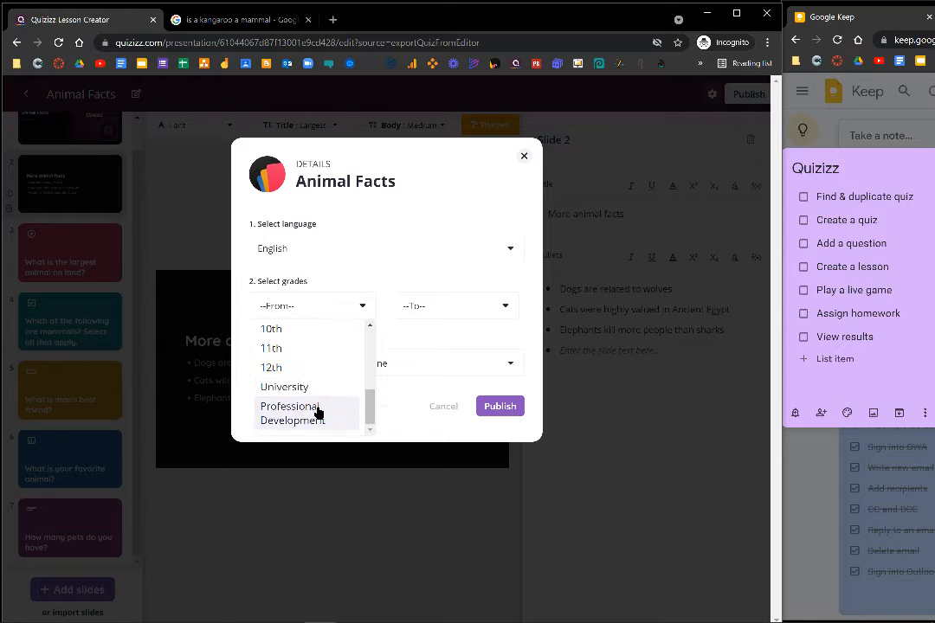
left_click(299, 387)
left_click(463, 368)
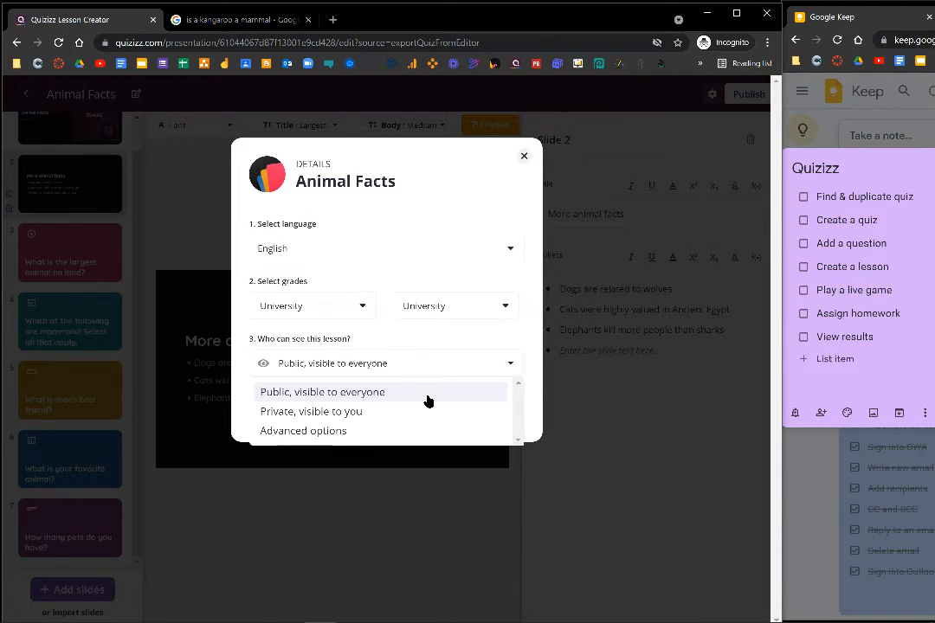
left_click(426, 401)
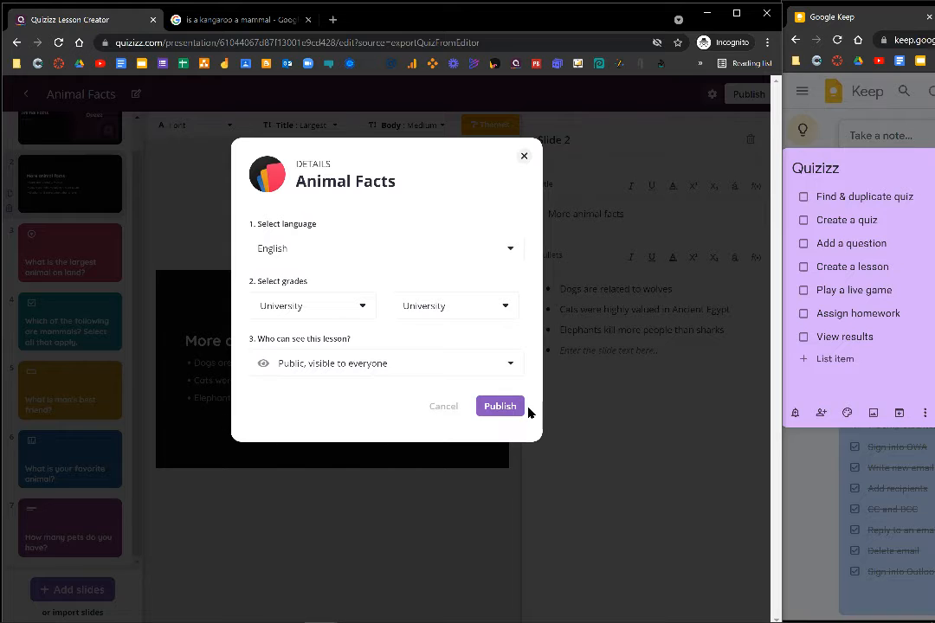
left_click(500, 407)
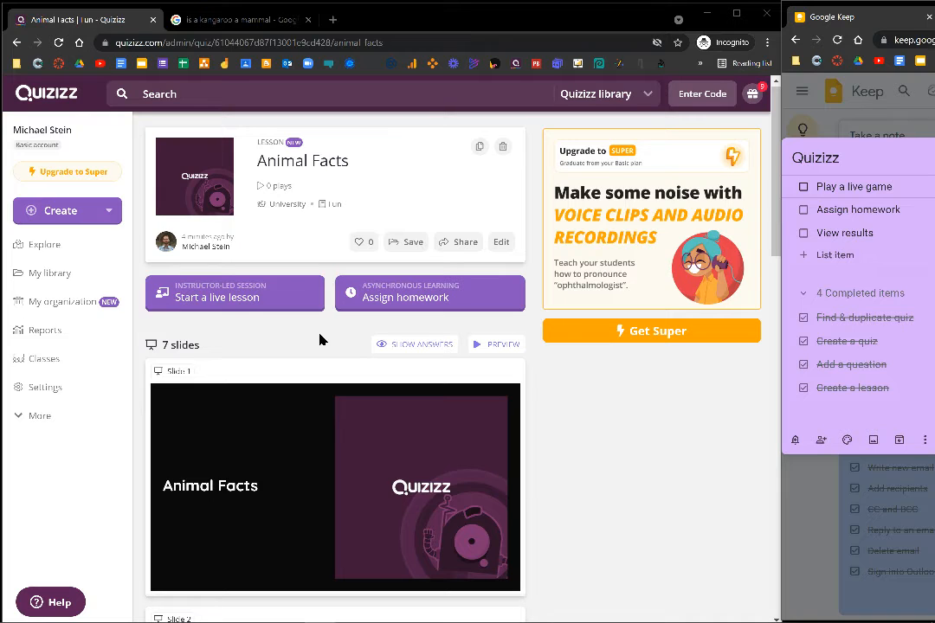
Set up a live lesson with Timer, Show leaderboard and Shuffle answer options enabled and Name factory off, and present it.
left_click(280, 303)
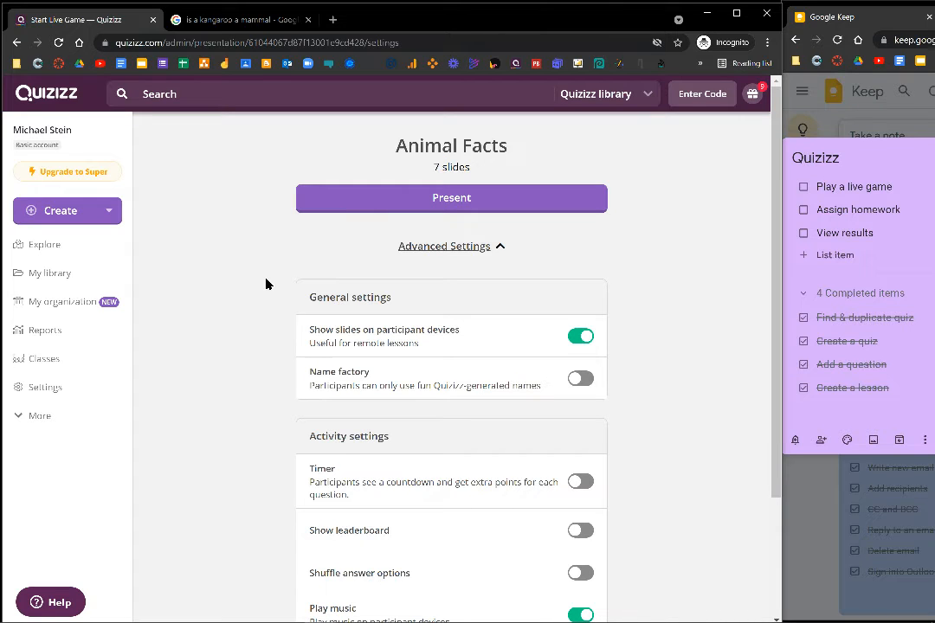
scroll(266, 284, "down", 2)
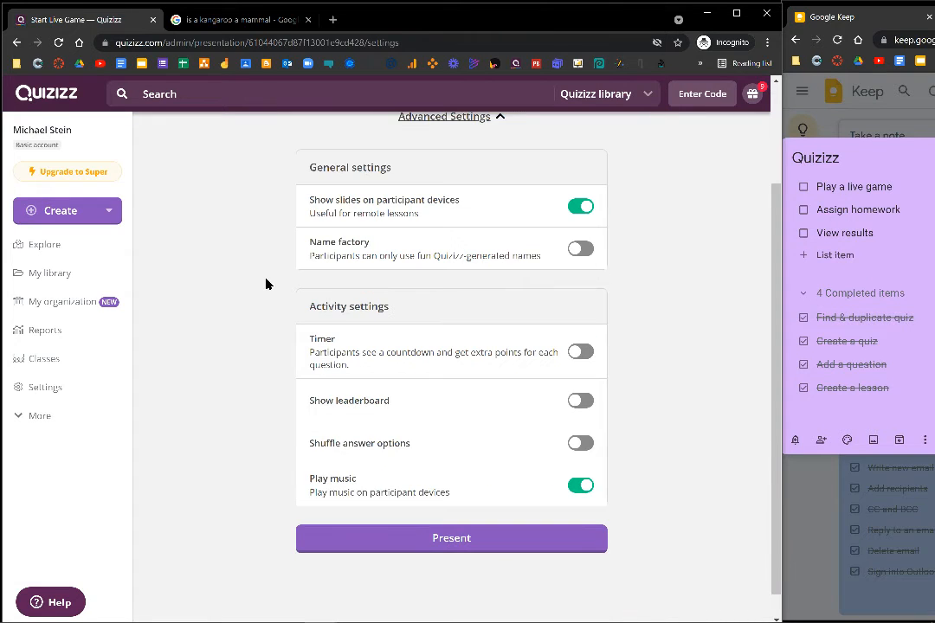
left_click(582, 252)
left_click(585, 252)
left_click(583, 354)
left_click(586, 403)
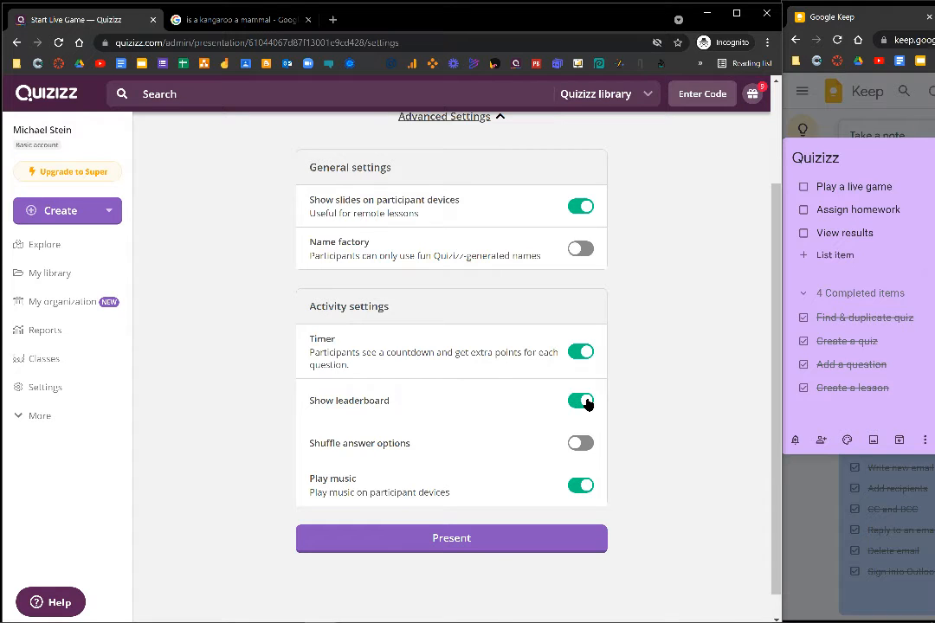
left_click(581, 444)
left_click(456, 549)
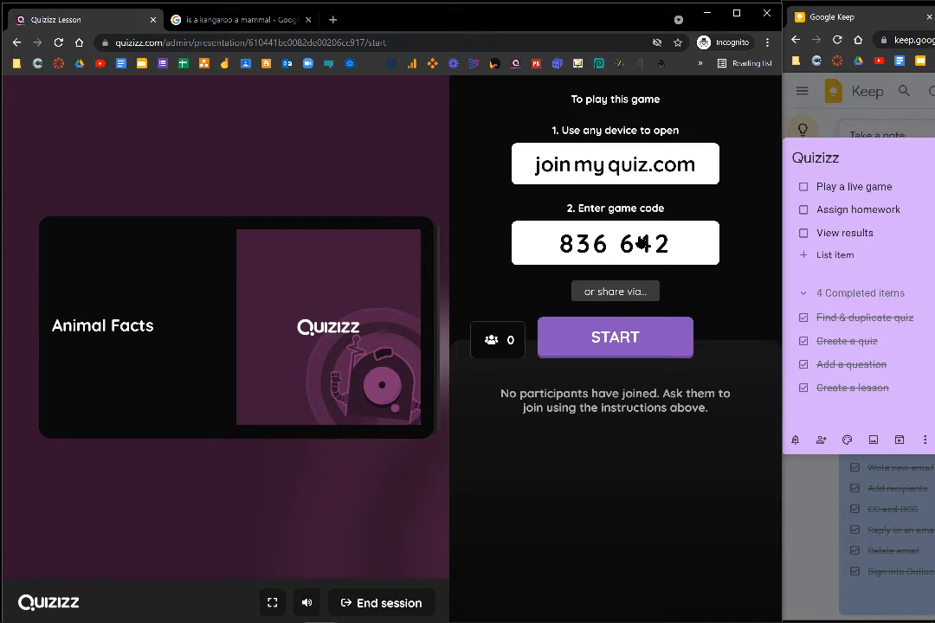
Join the live lesson as a participant in the other browser tab using the presenter's game code.
left_click(251, 19)
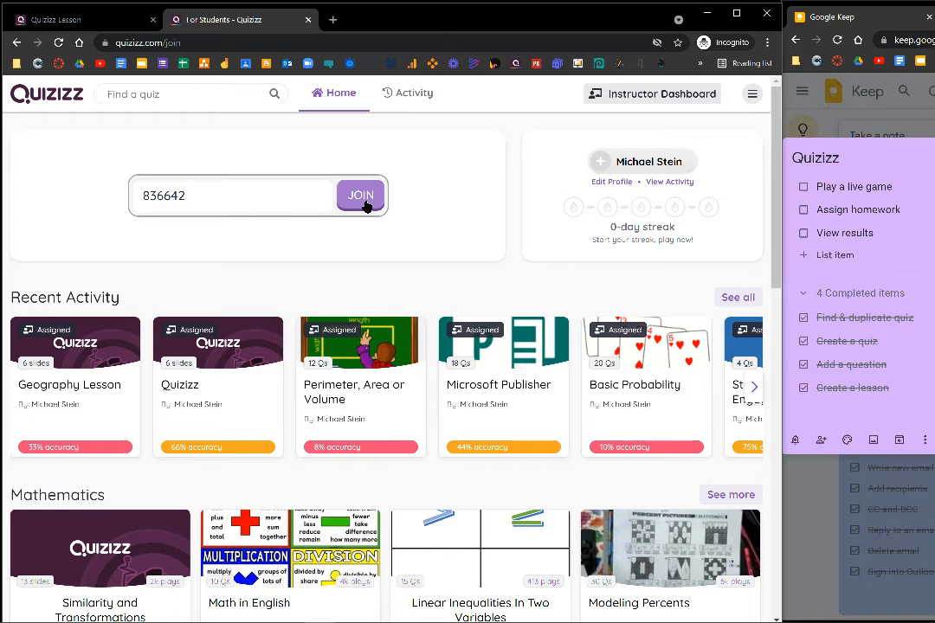
left_click(363, 199)
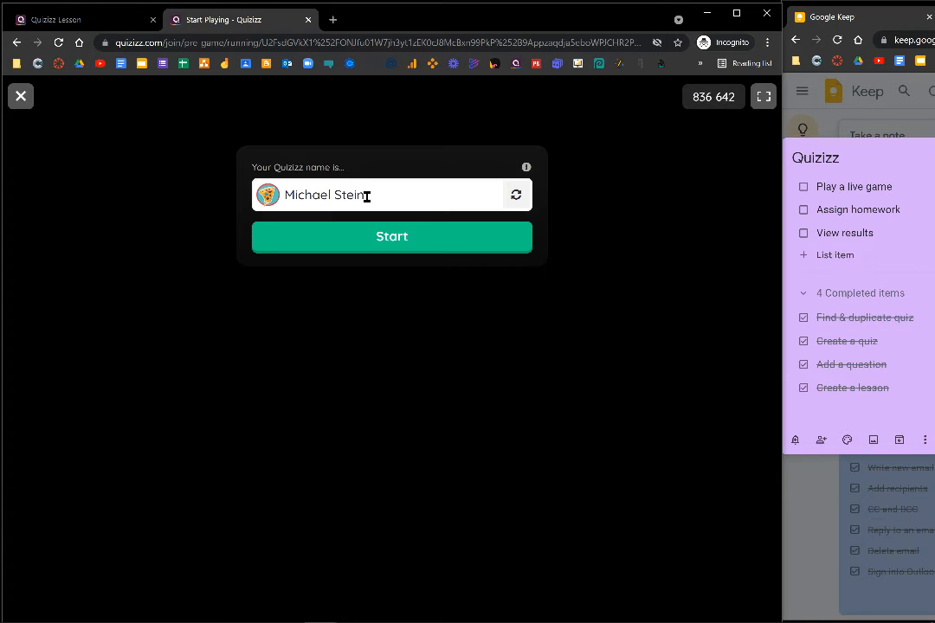
left_click(441, 242)
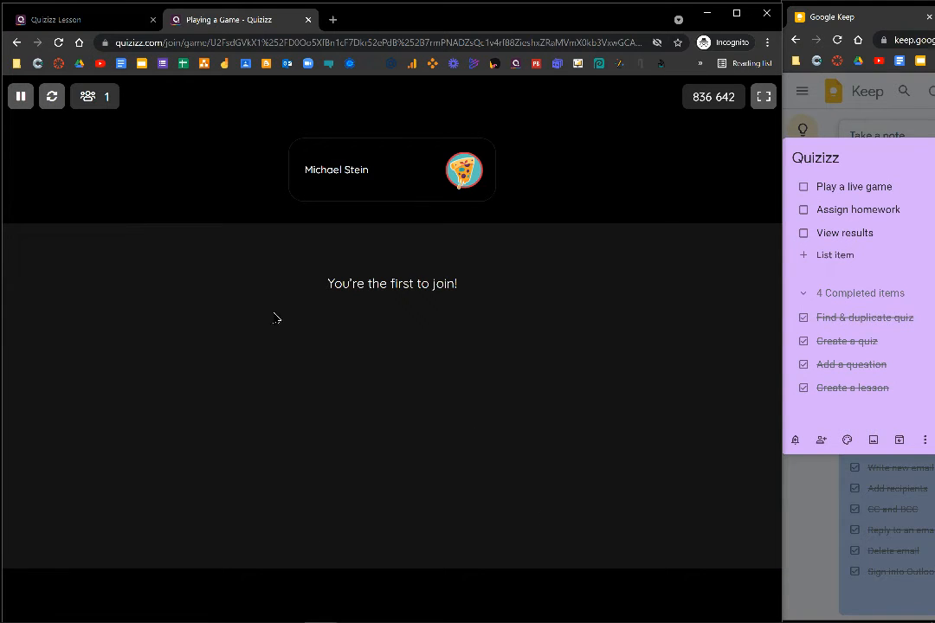
Start the lesson as presenter and advance through the slides to the question "What is the largest animal on land?".
left_click(90, 19)
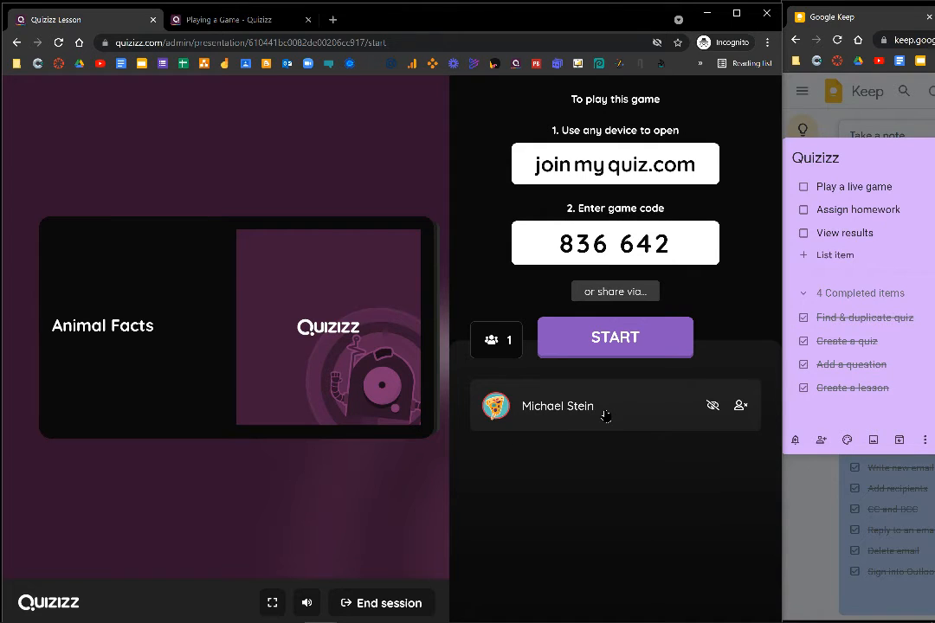
left_click(618, 350)
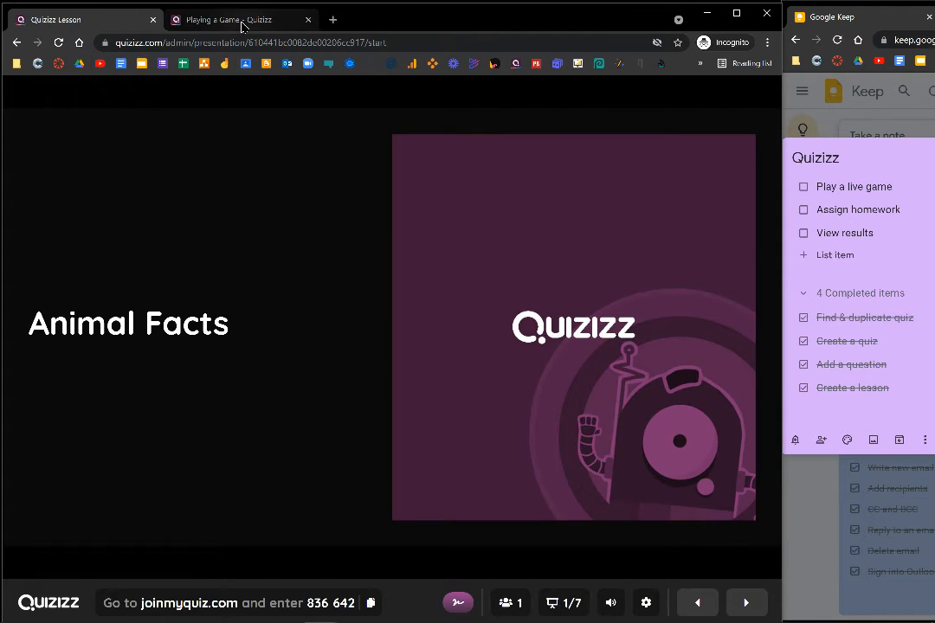
left_click(245, 22)
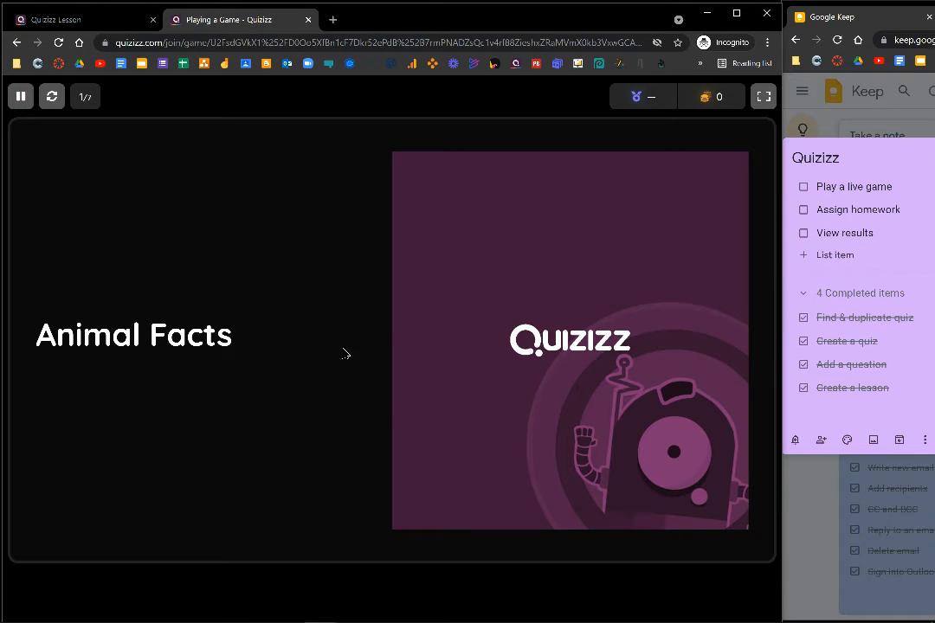
left_click(90, 22)
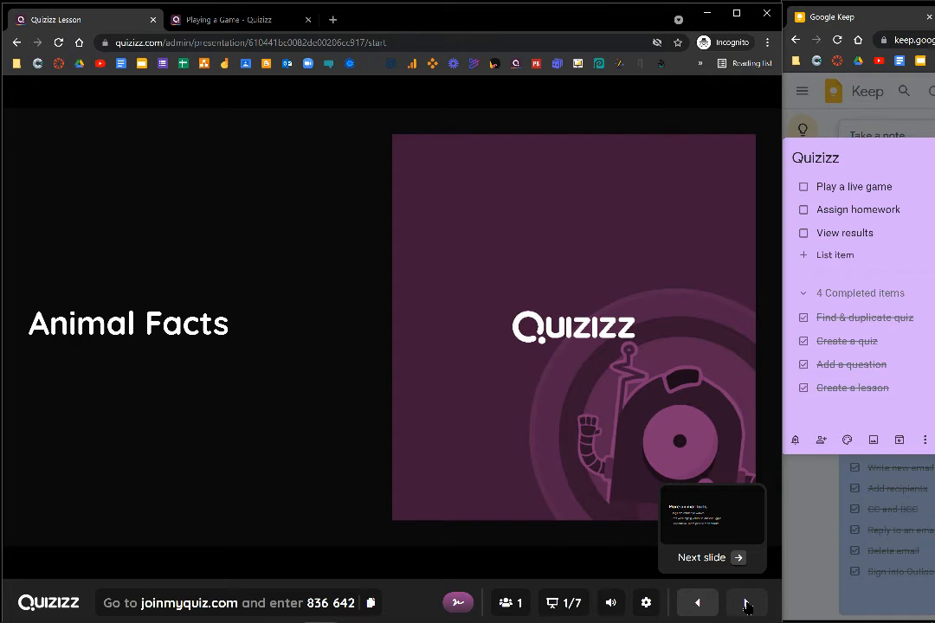
left_click(745, 606)
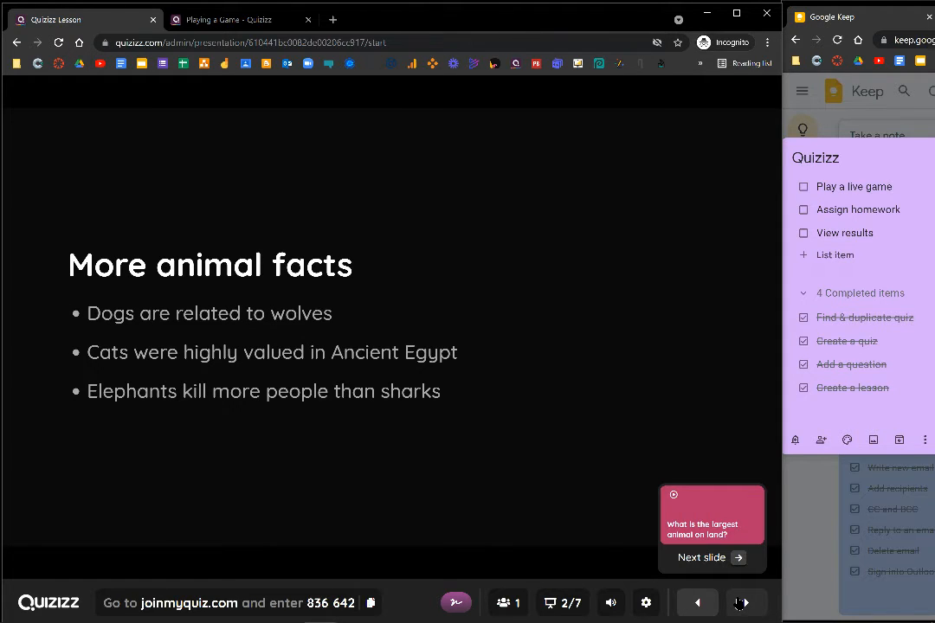
left_click(742, 604)
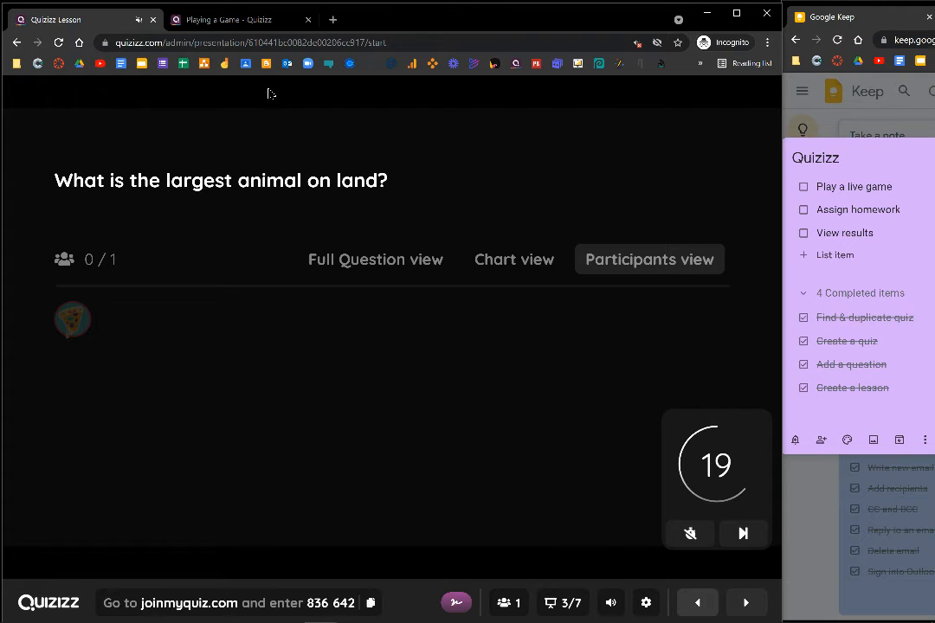
Answer "Elephant" as the participant and advance the presenter's lesson to the next slide.
left_click(265, 23)
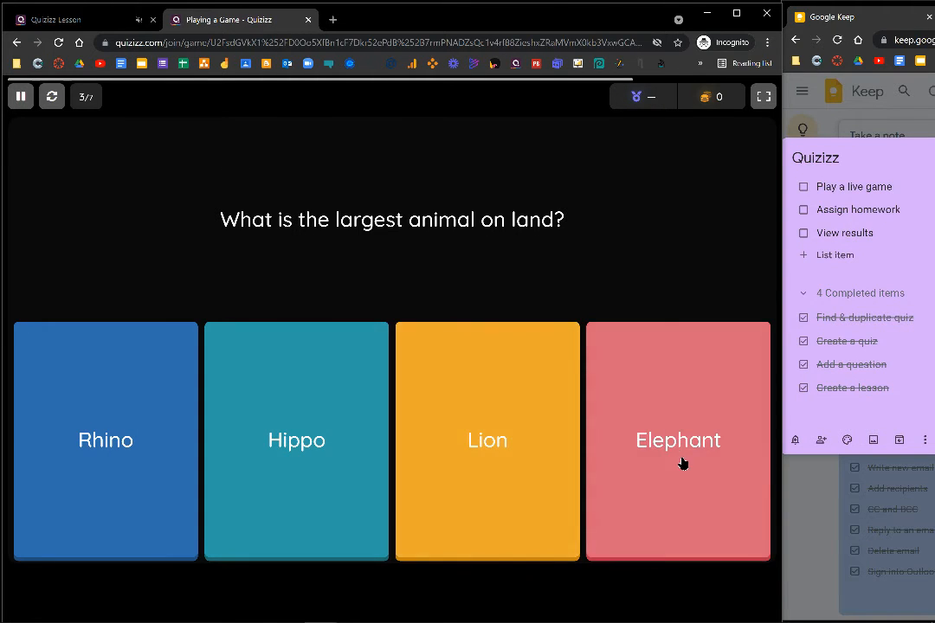
left_click(683, 463)
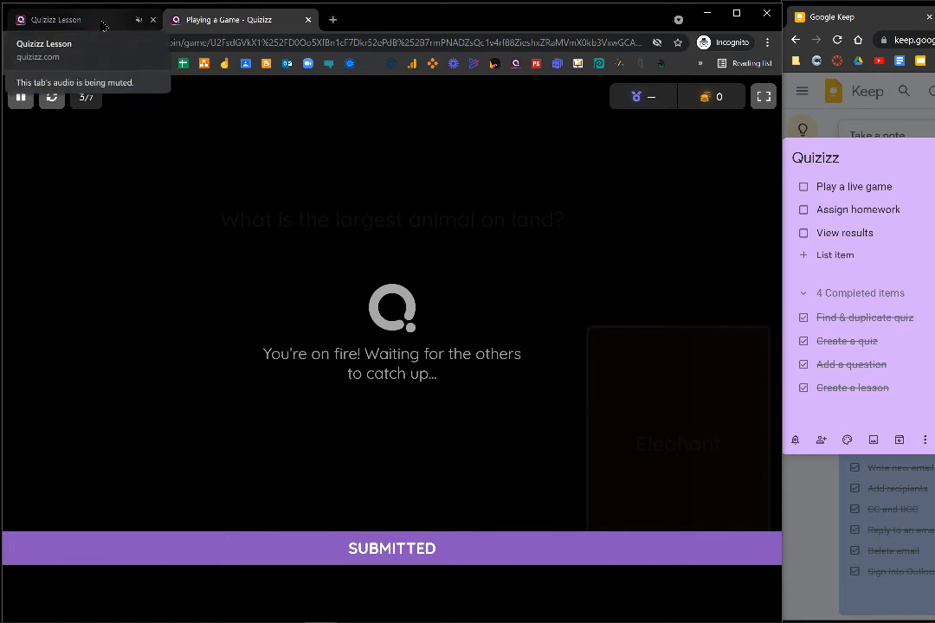
left_click(102, 25)
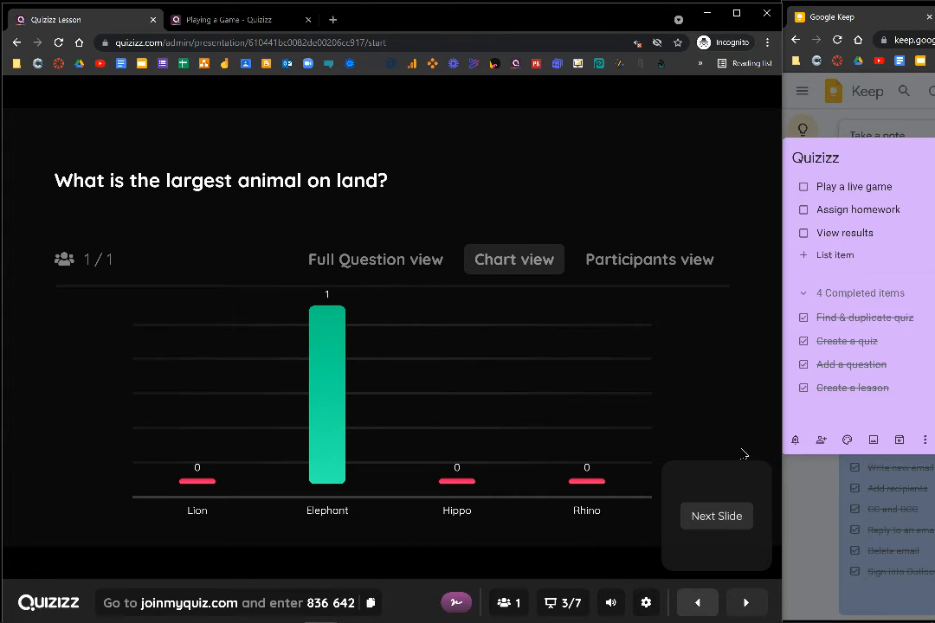
left_click(742, 604)
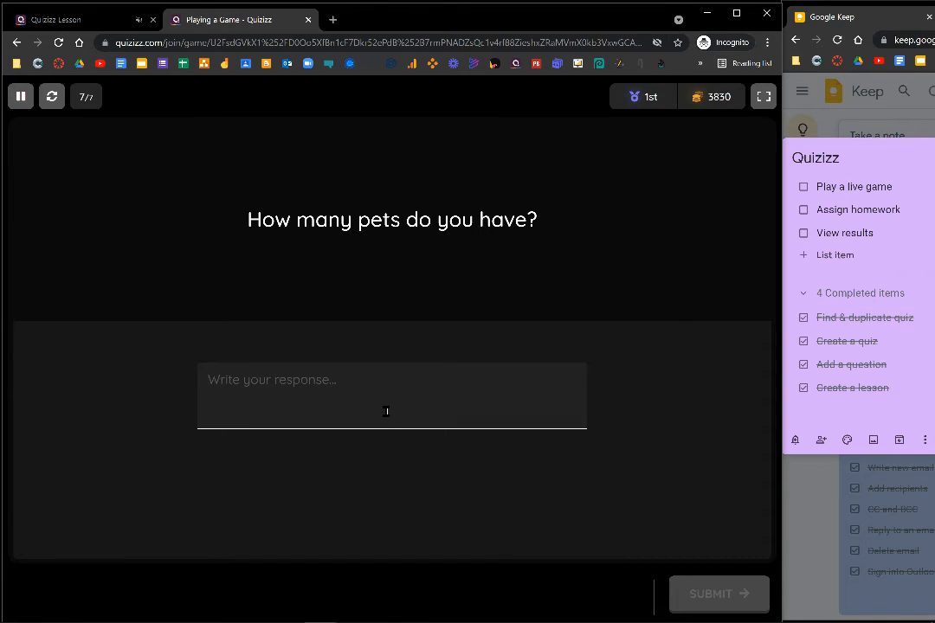
Submit "2 dogs" as the participant's response to the pets question and end the lesson as presenter.
type("2 dogs")
left_click(724, 596)
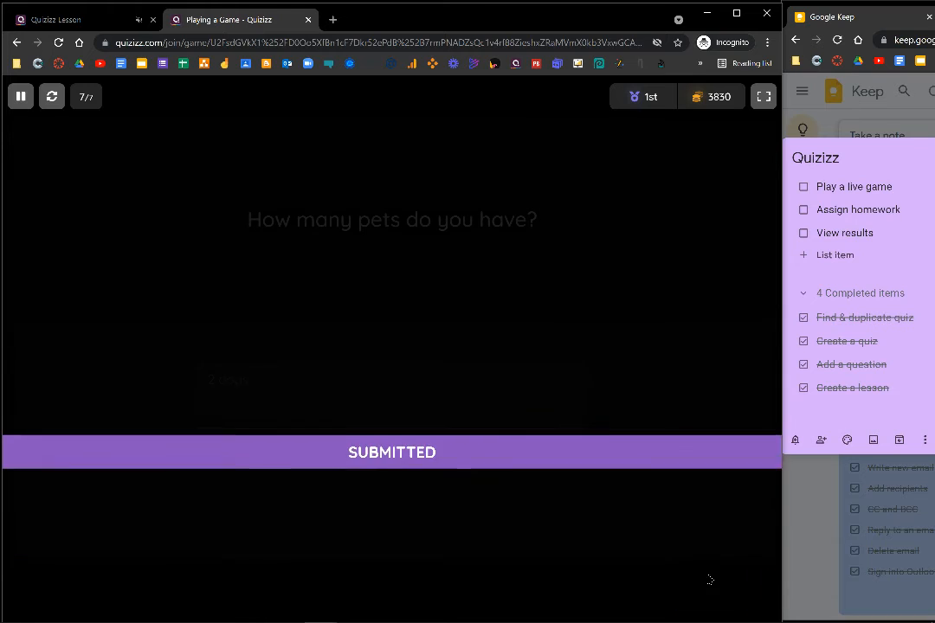
left_click(72, 19)
left_click(680, 520)
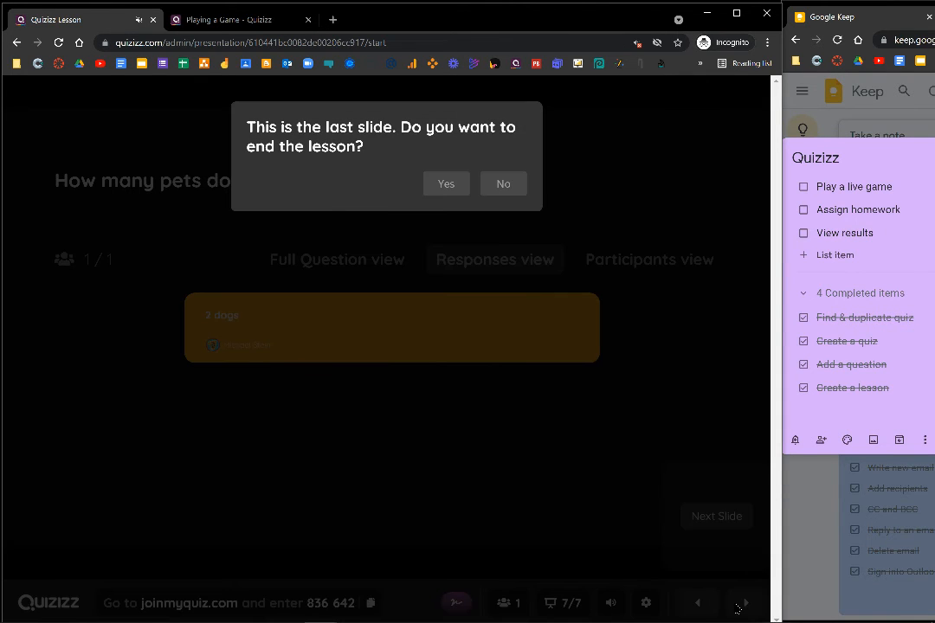
left_click(446, 185)
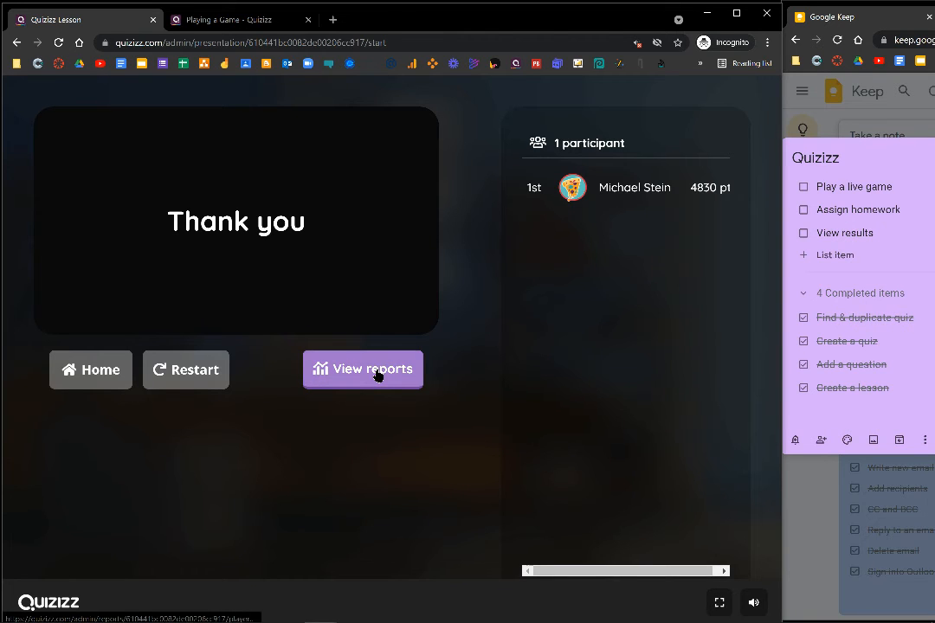
Open the finished lesson's report and check off "Play a live game" in the Google Keep list.
left_click(378, 375)
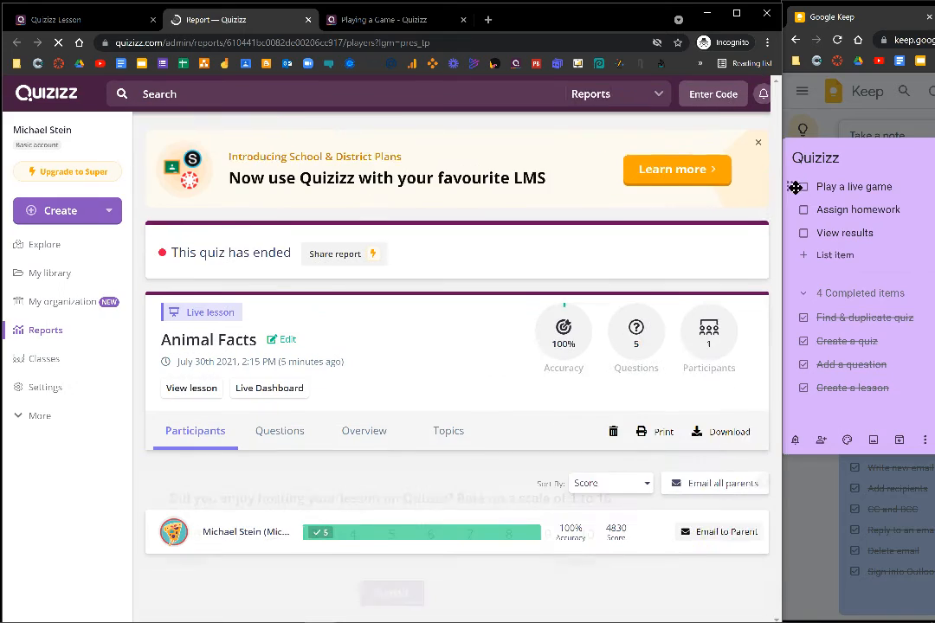
left_click(803, 187)
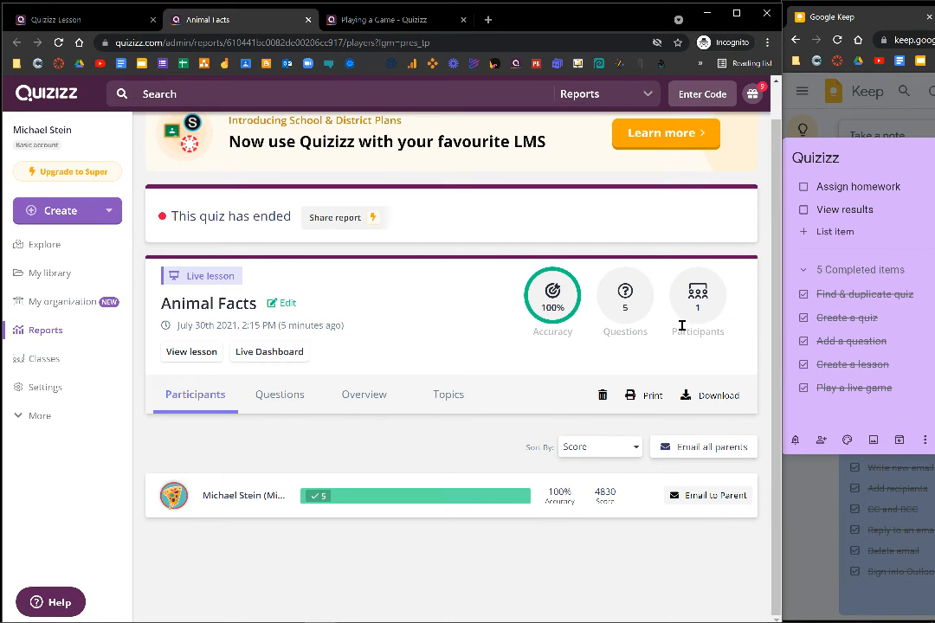
Review the participant's individual answers in the Animal Facts report and close the details.
left_click(268, 506)
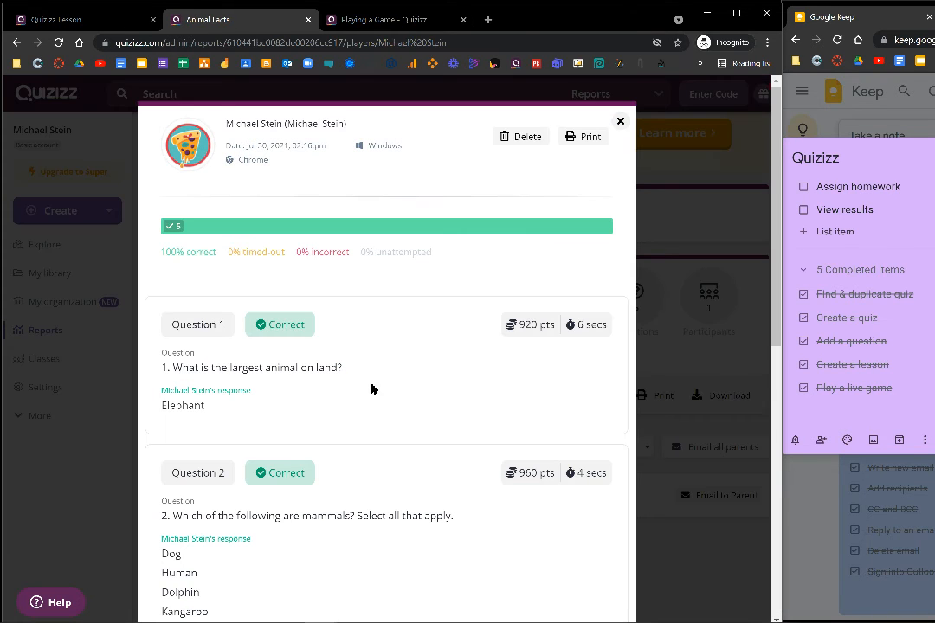
scroll(414, 312, "down", 5)
scroll(421, 329, "up", 5)
left_click(621, 122)
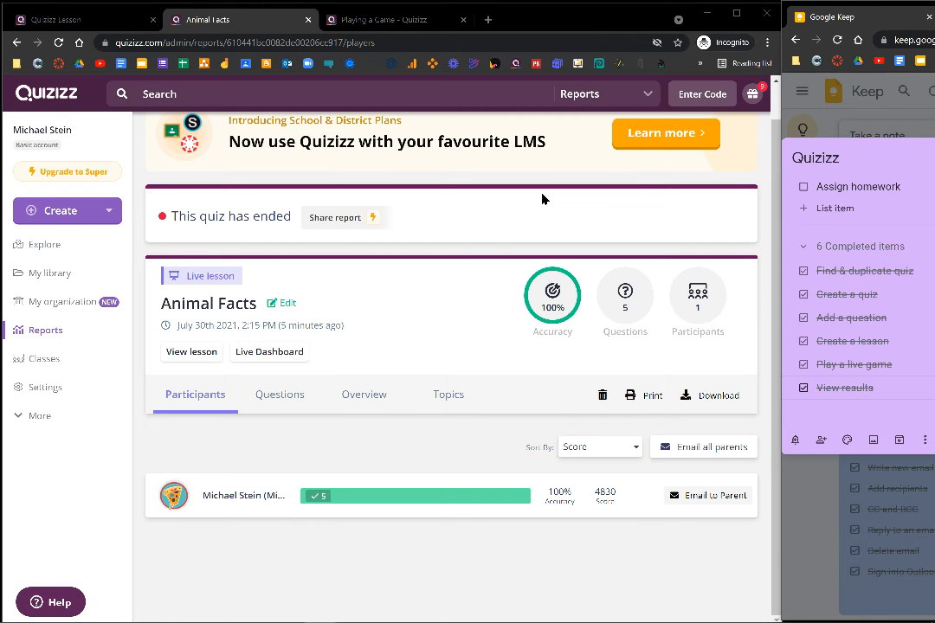
Assign the Animal Facts lesson from the library as homework with a custom deadline of Wednesday, August 11.
left_click(72, 274)
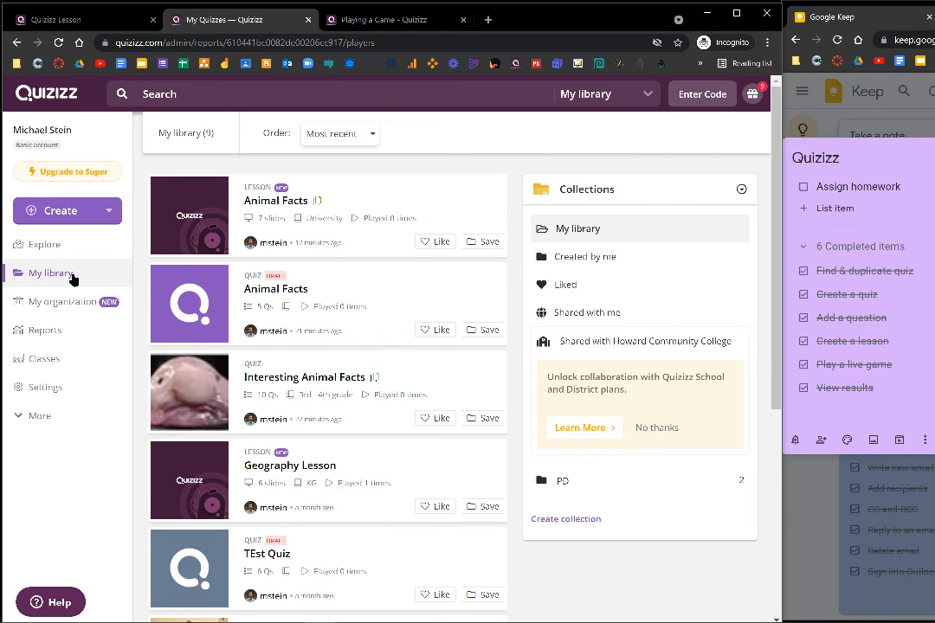
left_click(203, 232)
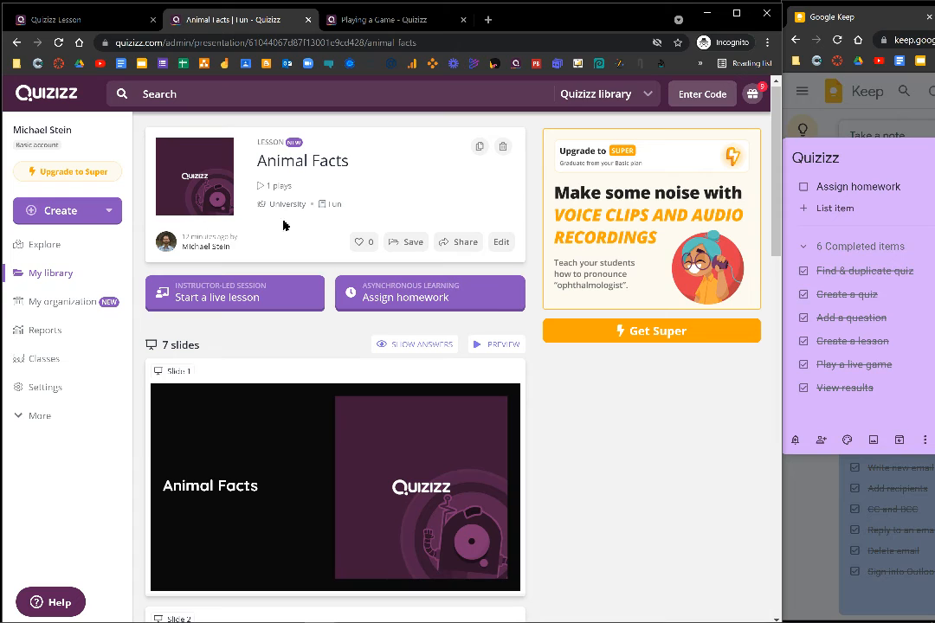
left_click(481, 301)
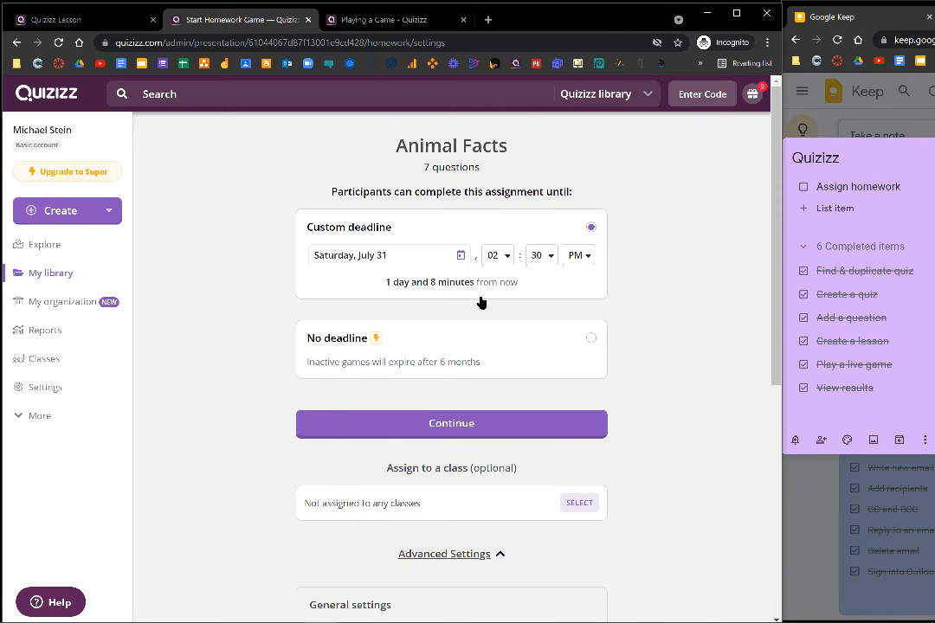
left_click(460, 256)
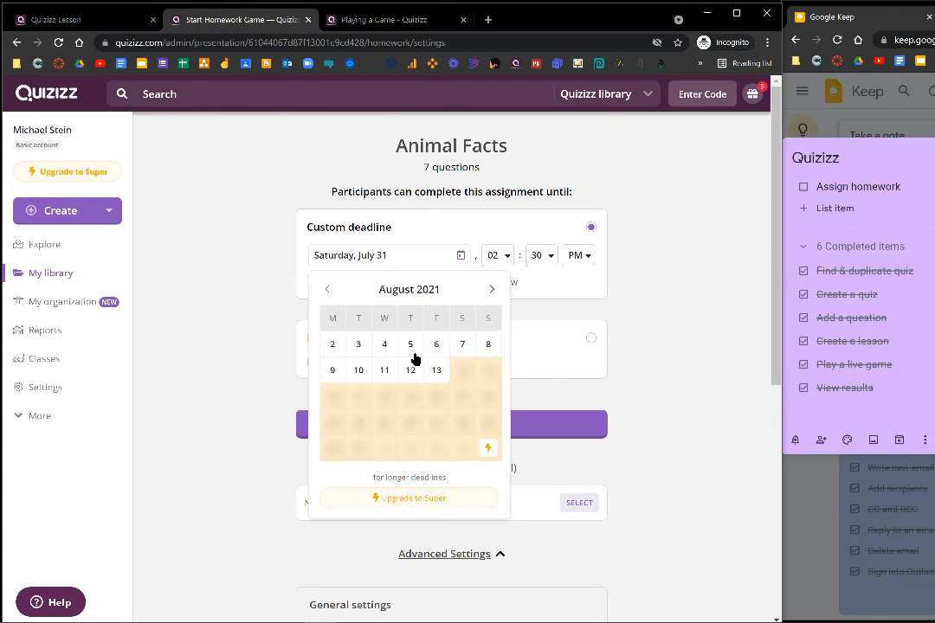
left_click(385, 370)
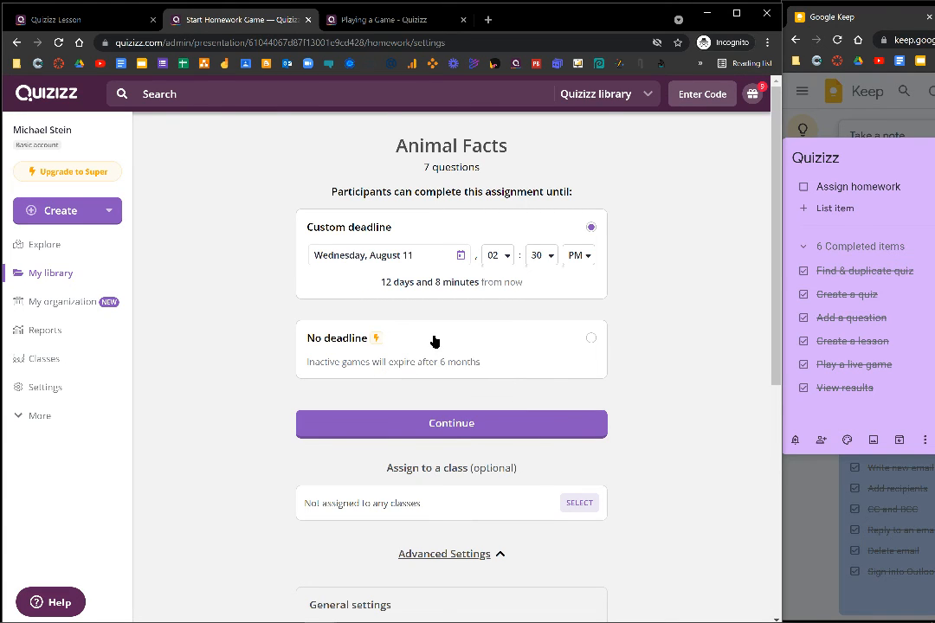
left_click(512, 425)
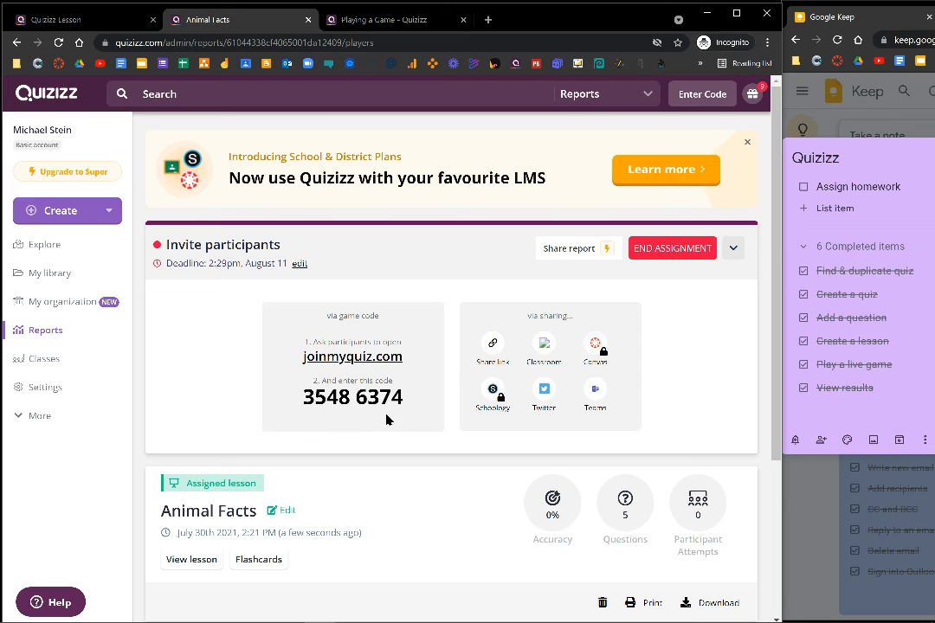
Copy the homework's share link, open it in the participant's browser tab and start the assignment.
left_click(493, 344)
left_click(352, 21)
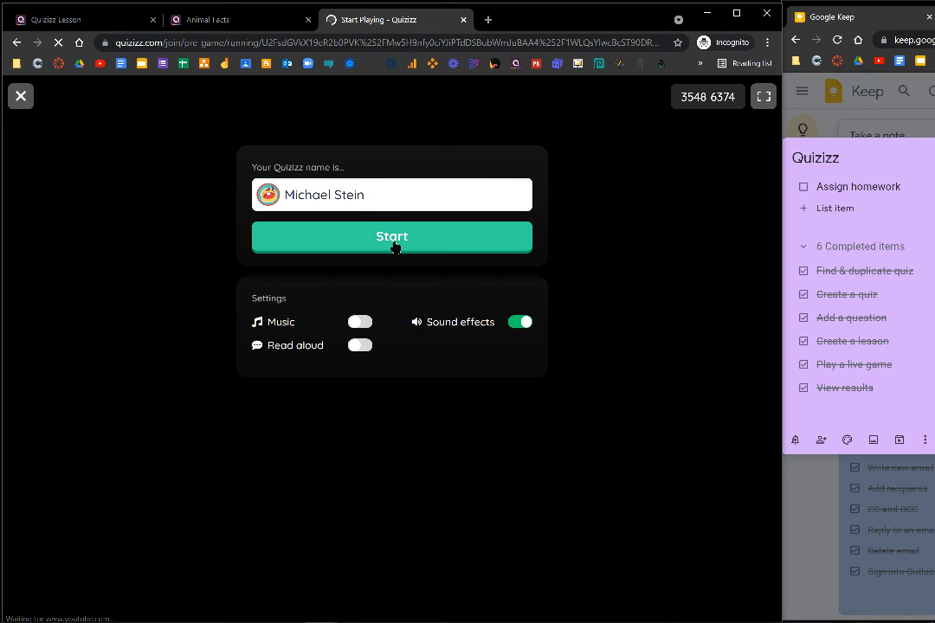
left_click(393, 246)
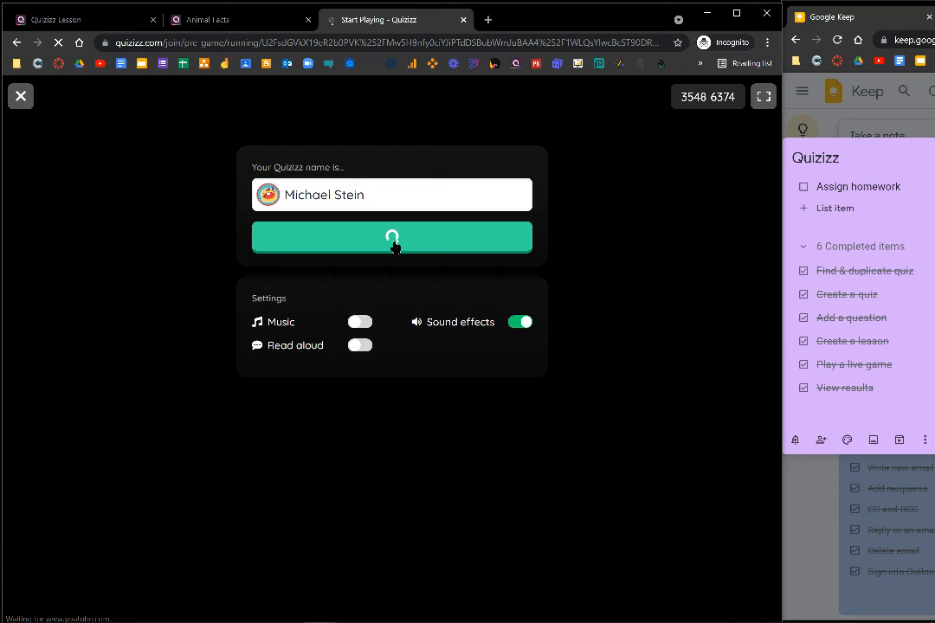